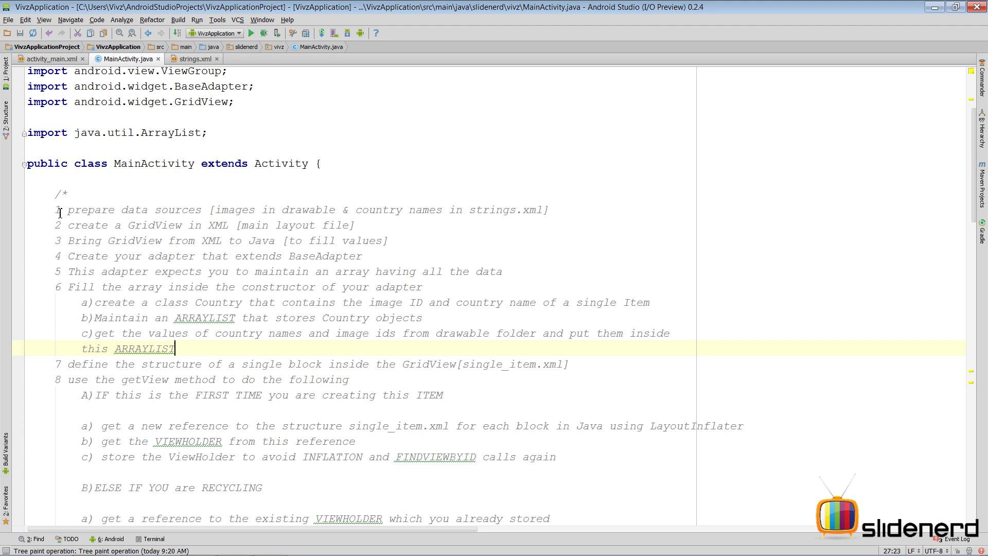
Highlight the comment plan's steps 1–6, the list declaration, and step 7.
drag(56, 211, 186, 349)
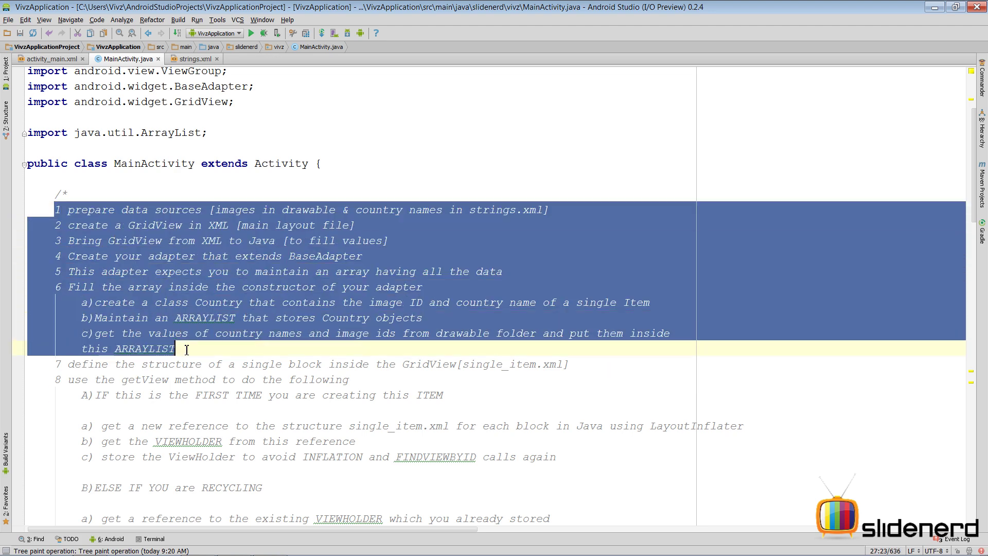
scroll(193, 336, down, 5)
scroll(202, 320, down, 5)
scroll(202, 320, down, 4)
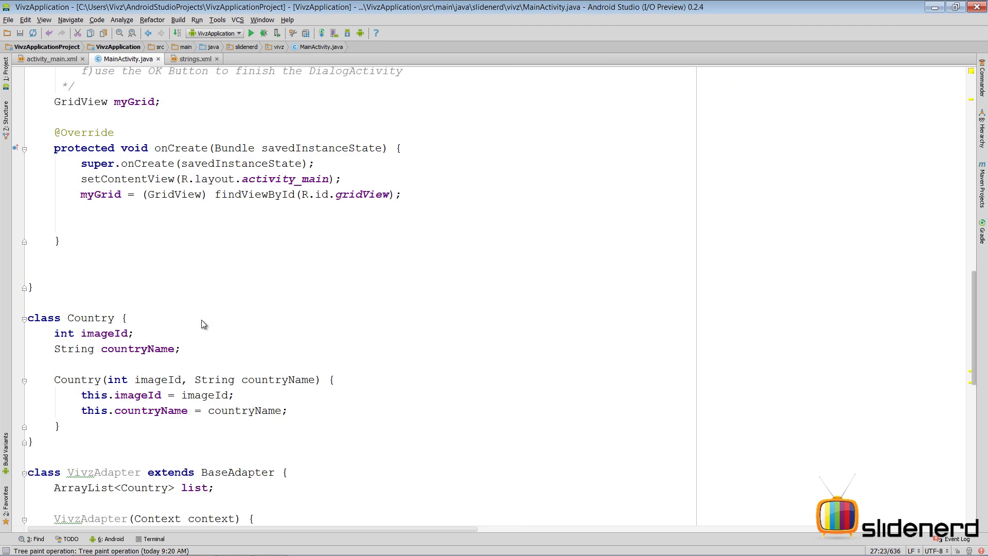
scroll(204, 324, down, 4)
scroll(203, 325, down, 2)
click(222, 195)
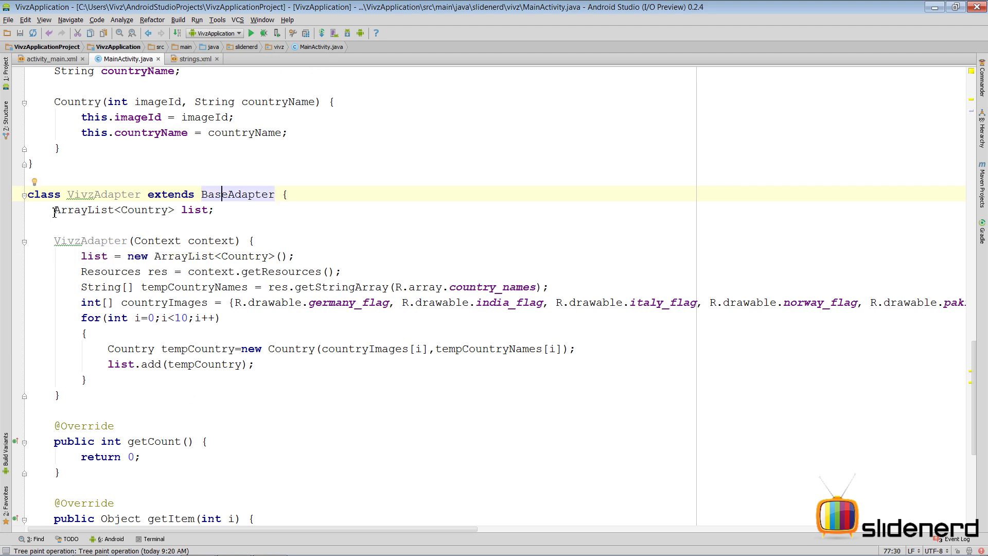
drag(54, 211, 215, 210)
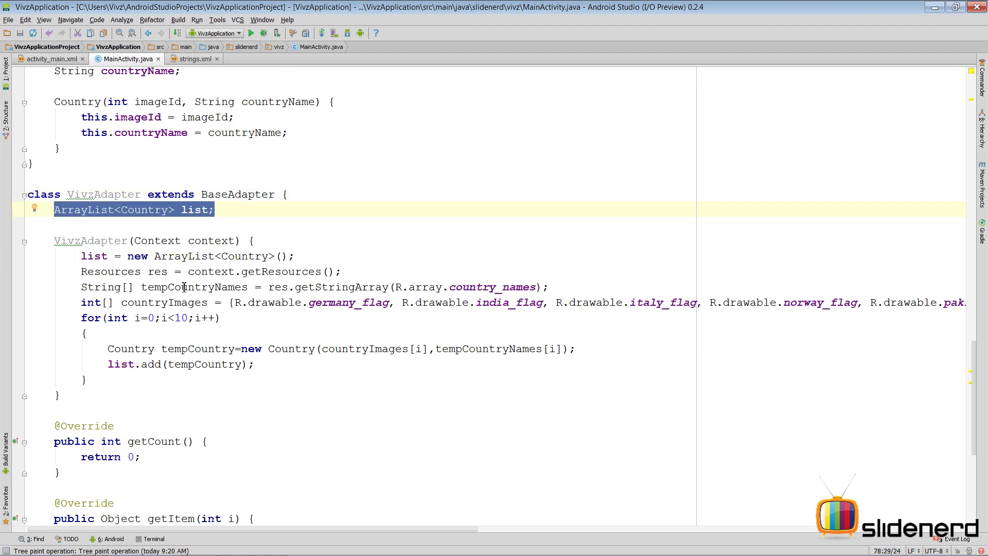
scroll(184, 287, up, 1)
scroll(184, 288, up, 15)
scroll(183, 288, up, 8)
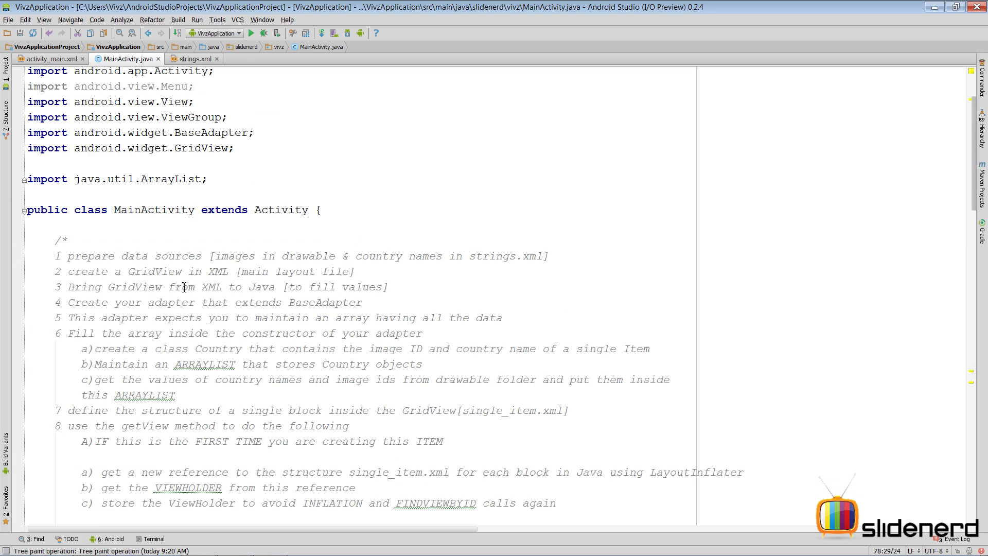
scroll(184, 287, down, 3)
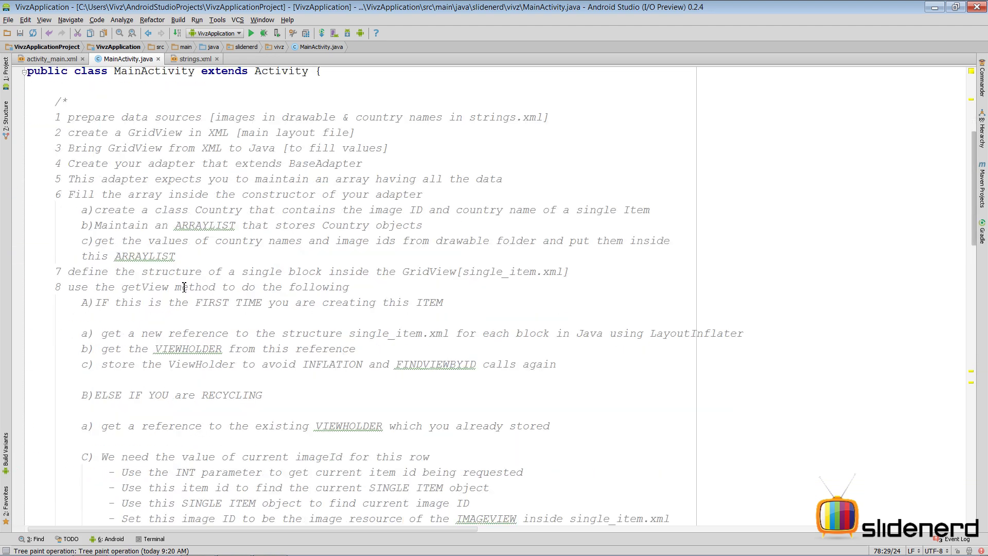
click(55, 271)
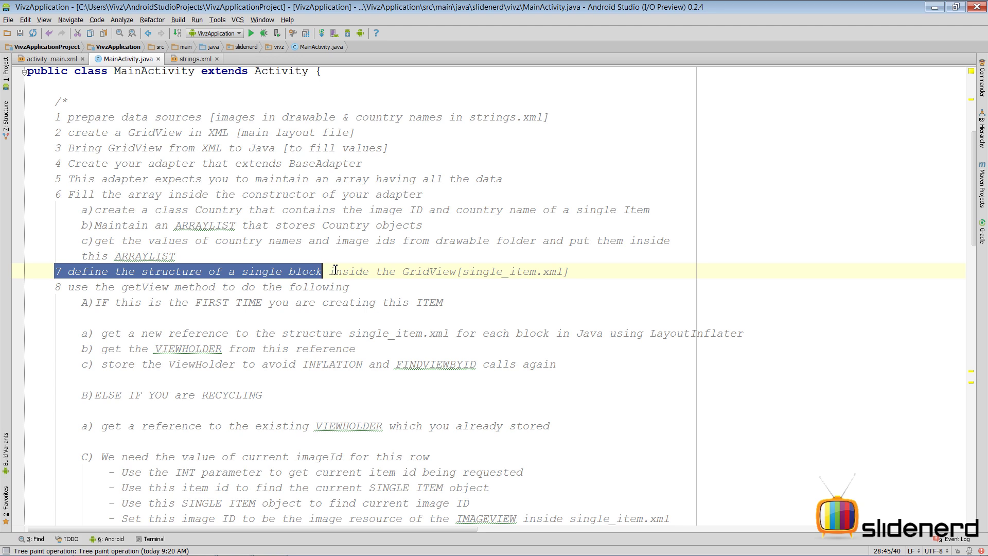
drag(54, 272, 572, 272)
click(242, 288)
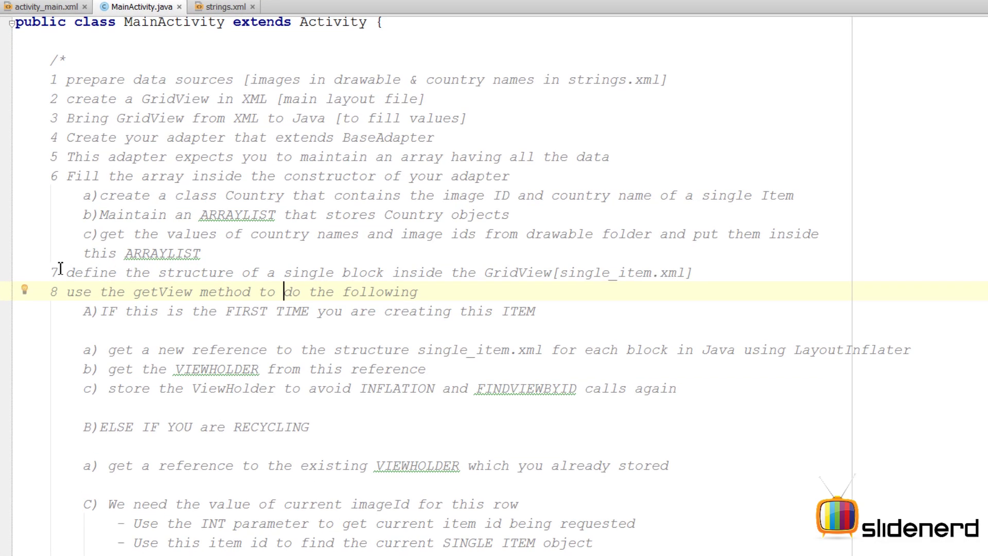
drag(51, 271, 604, 272)
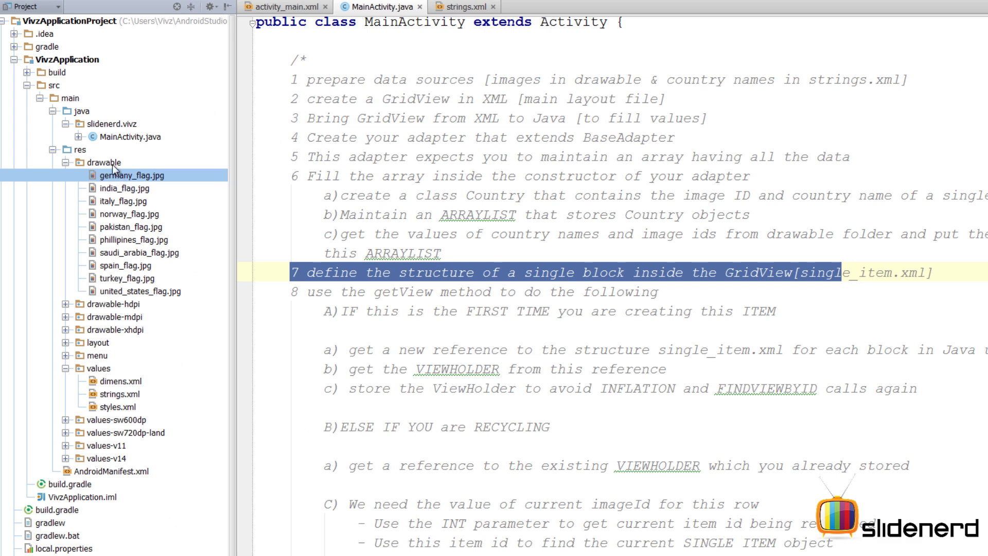
Create single_item.xml in the layout folder with a RelativeLayout root element.
click(78, 151)
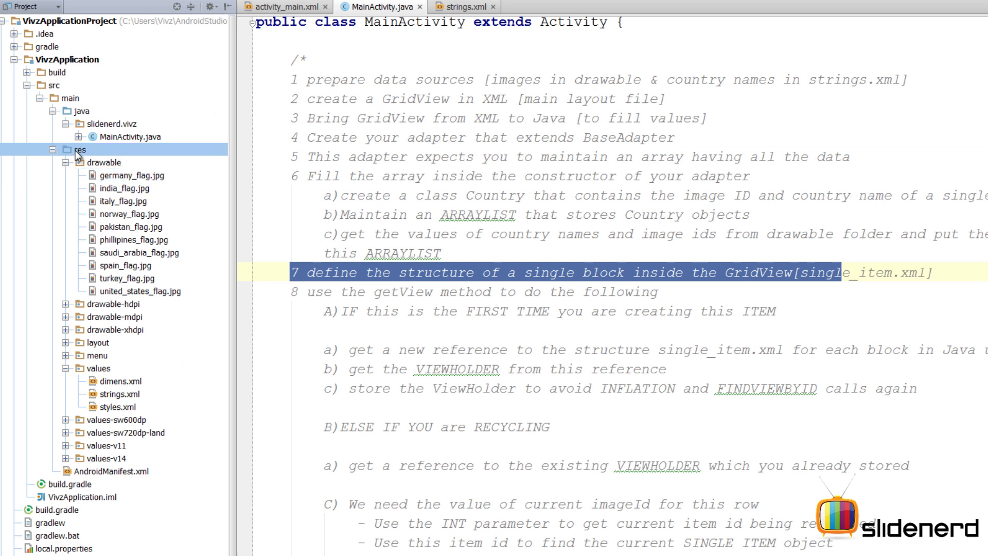
right_click(99, 342)
mouse_move(188, 228)
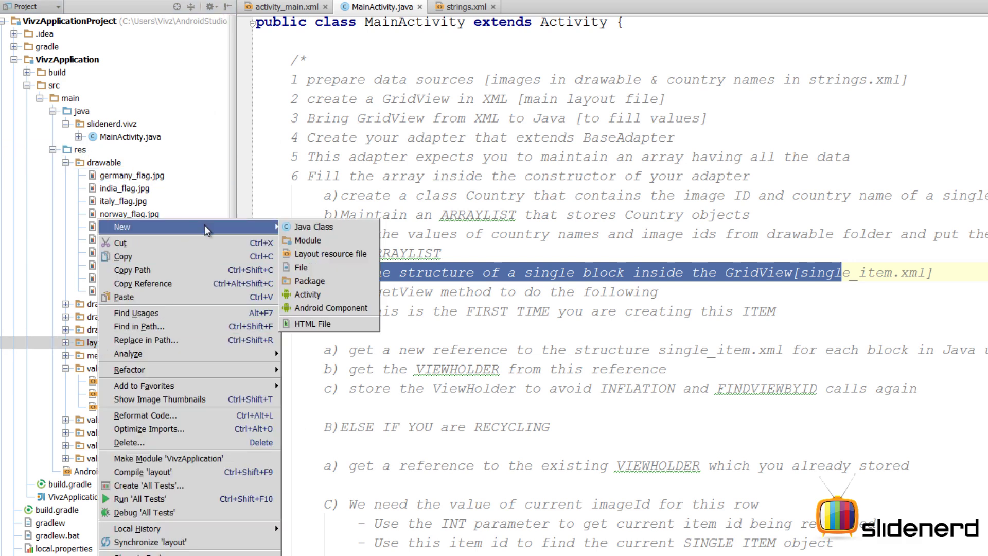
click(328, 256)
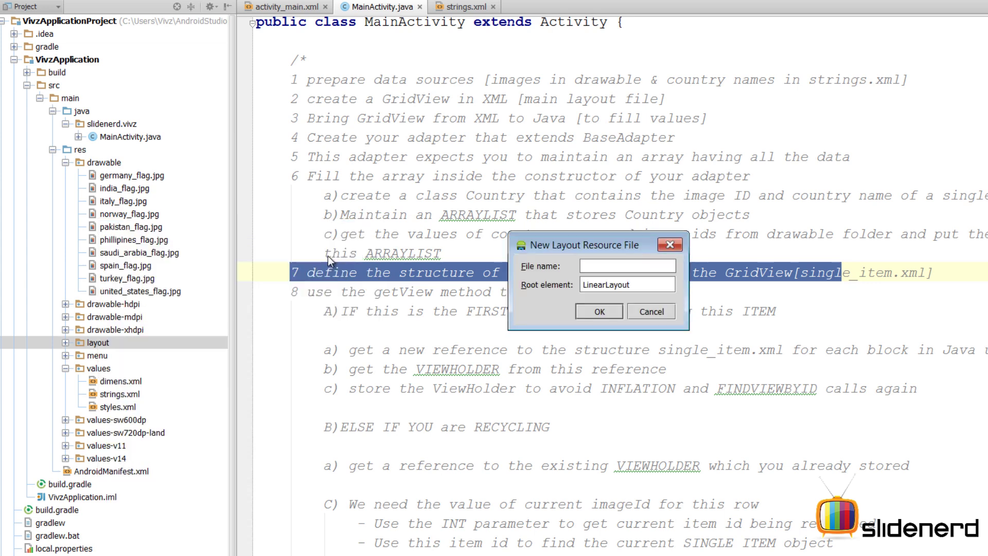
click(606, 285)
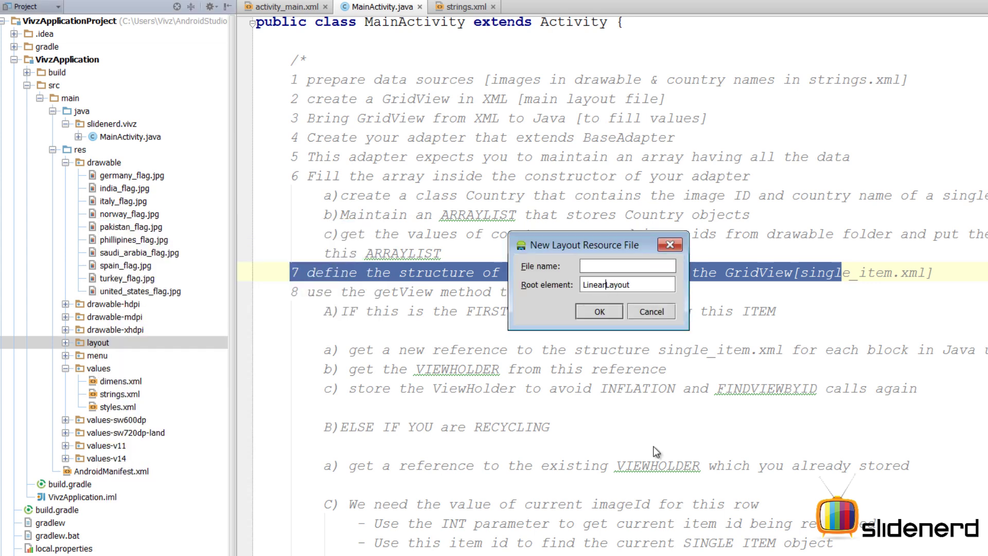
text(Relative)
click(599, 269)
text(sin)
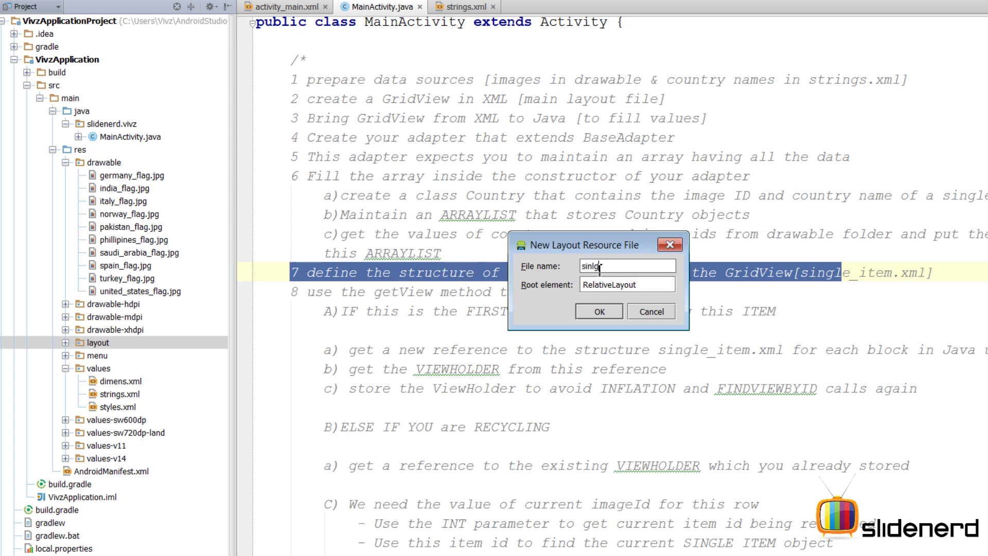
text(gle)
text(_item)
click(608, 313)
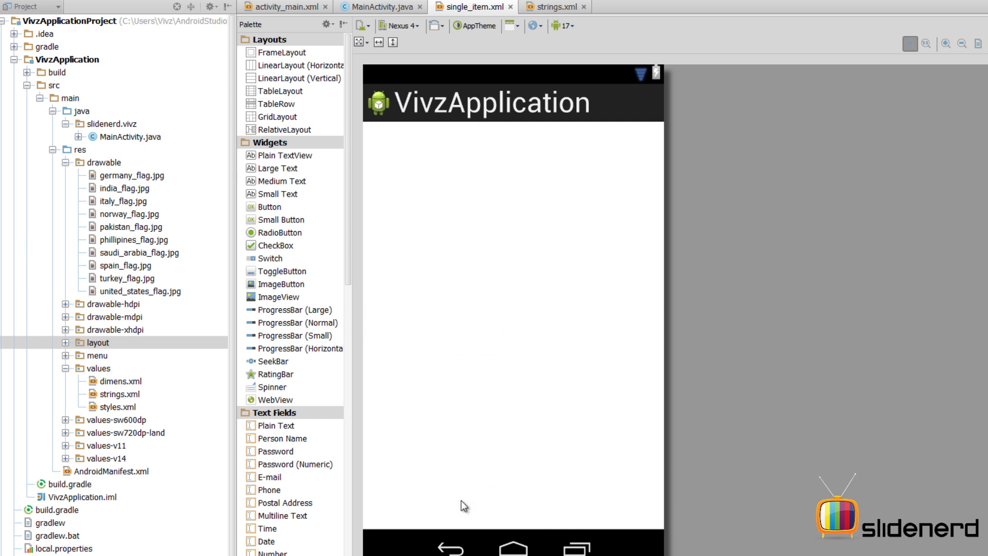
Drop an ImageView at the centre of the single_item layout and view its XML.
click(288, 552)
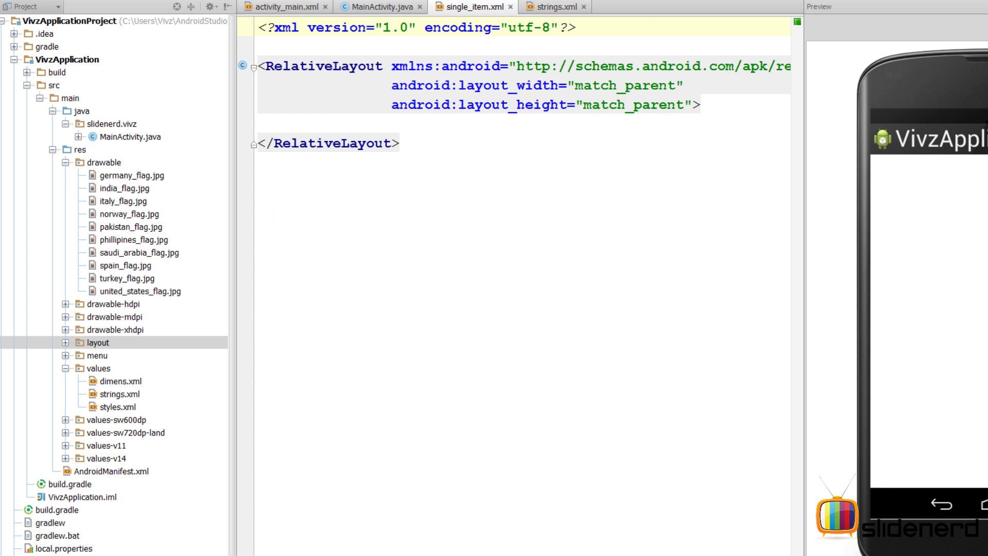
click(255, 551)
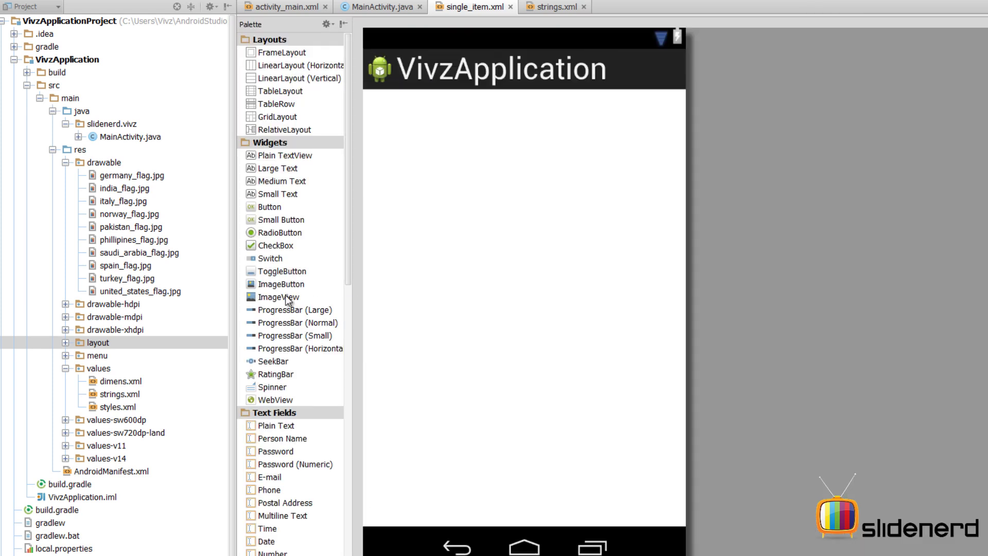
drag(274, 300, 517, 307)
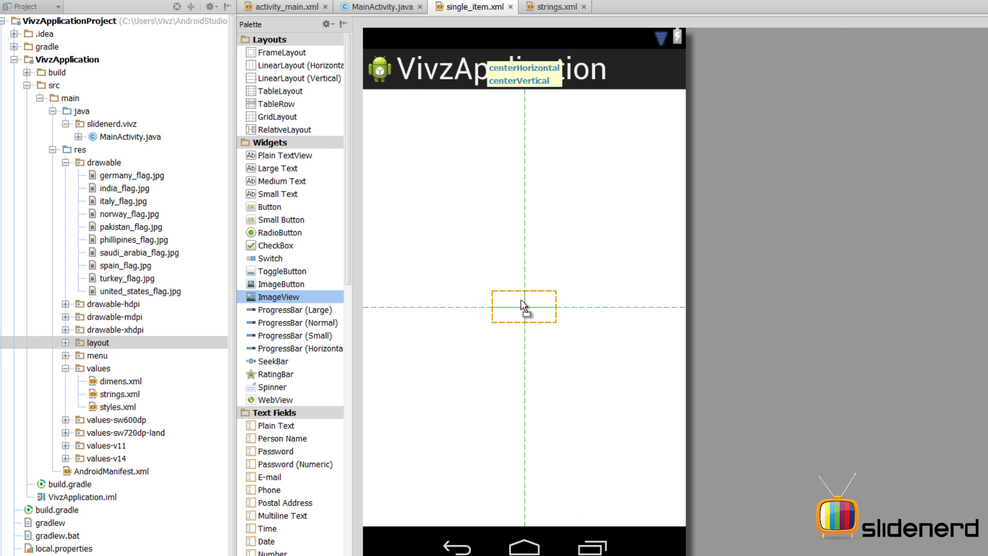
drag(521, 300, 521, 301)
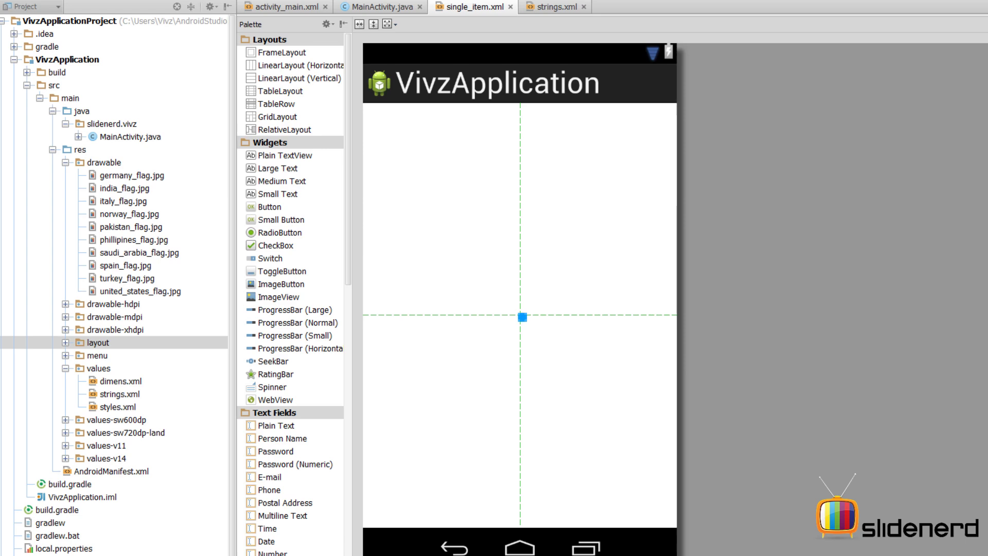
click(309, 555)
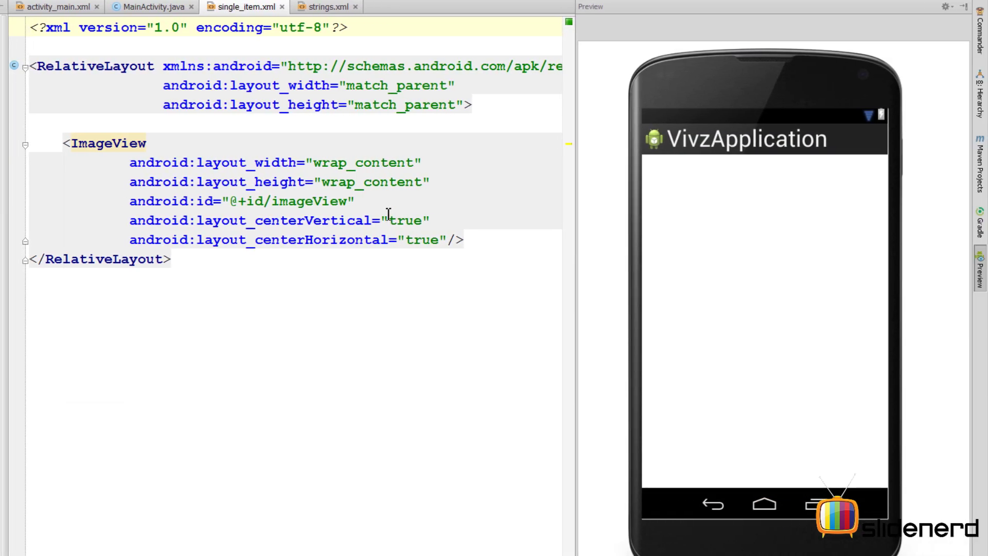
drag(71, 144, 152, 142)
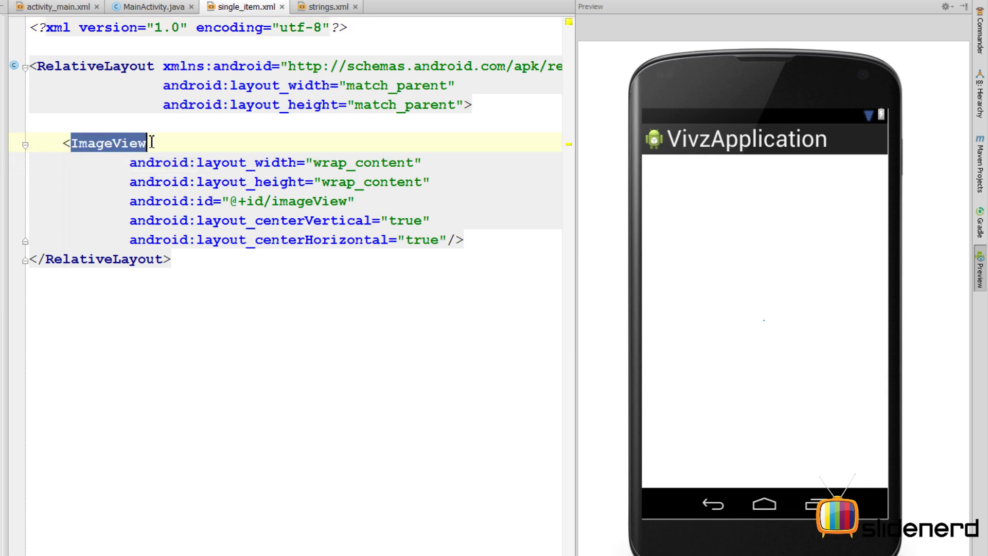
click(199, 145)
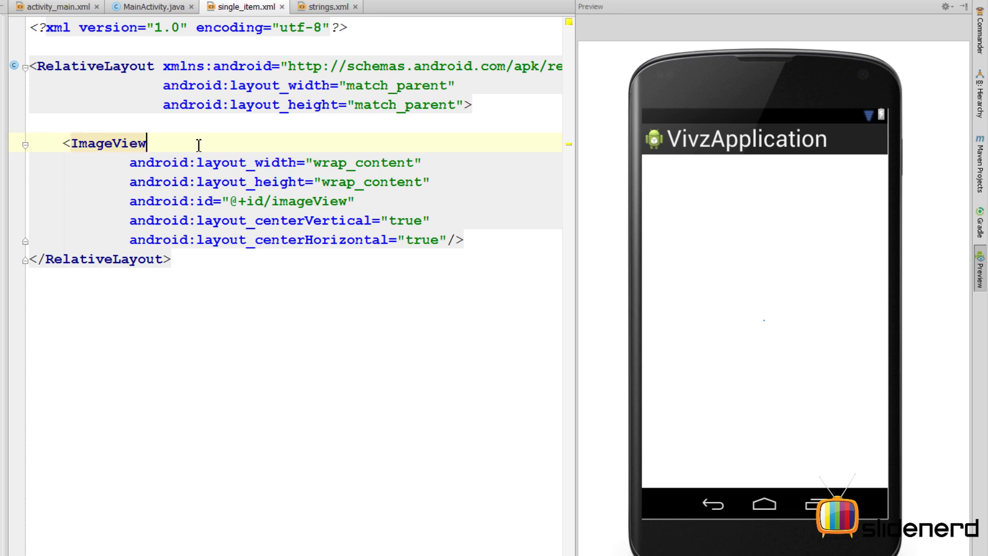
key(Return)
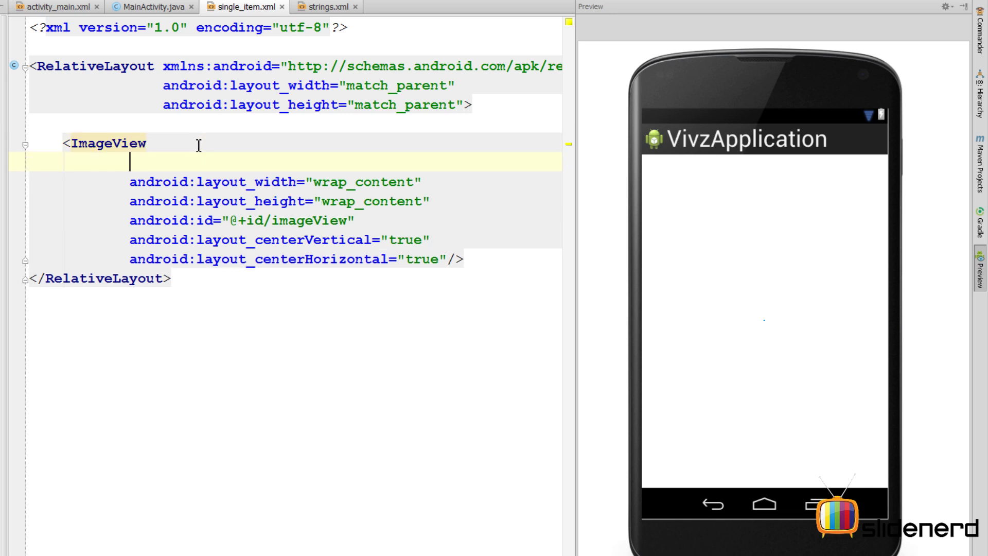
text(sr)
key(Return)
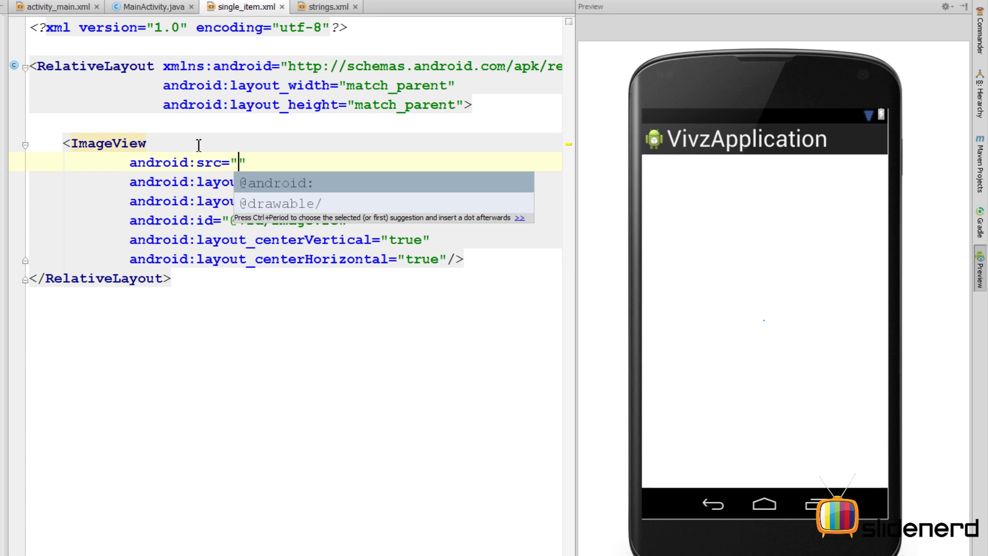
text(@)
key(Return)
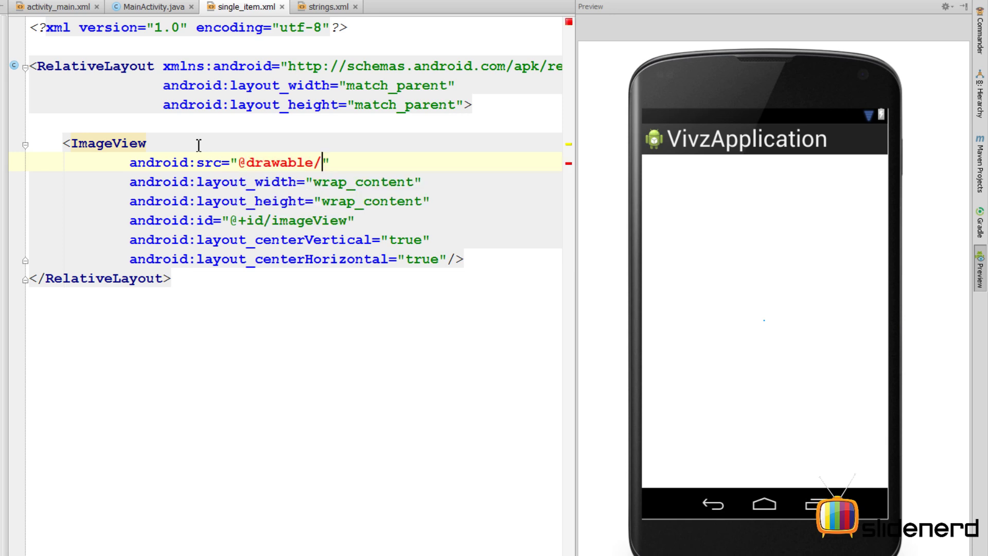
key(Return)
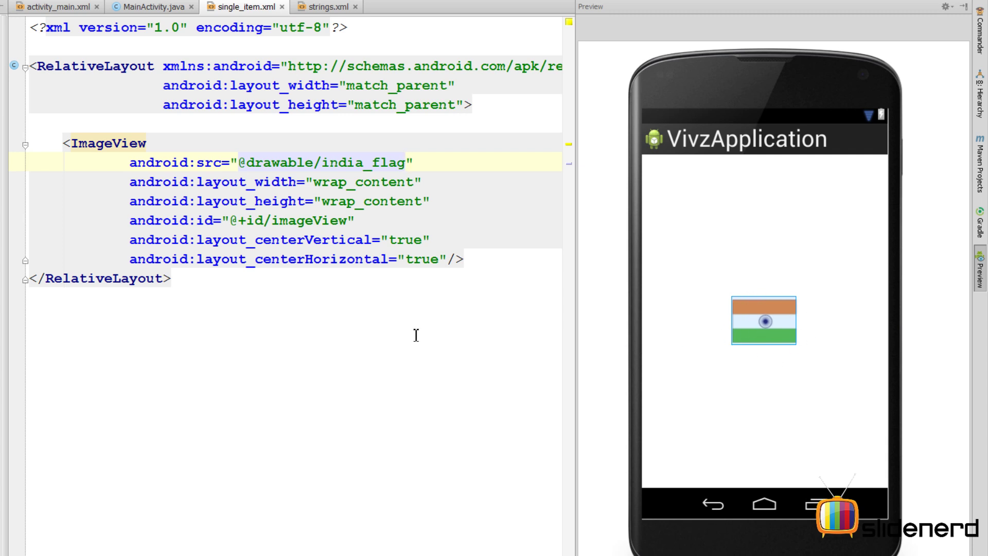
click(162, 9)
click(246, 292)
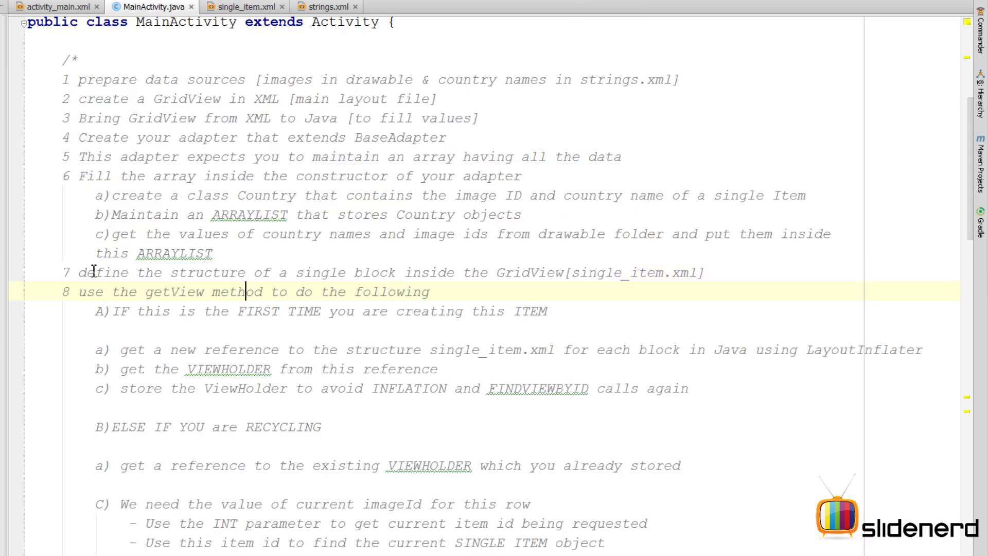
drag(68, 272, 705, 274)
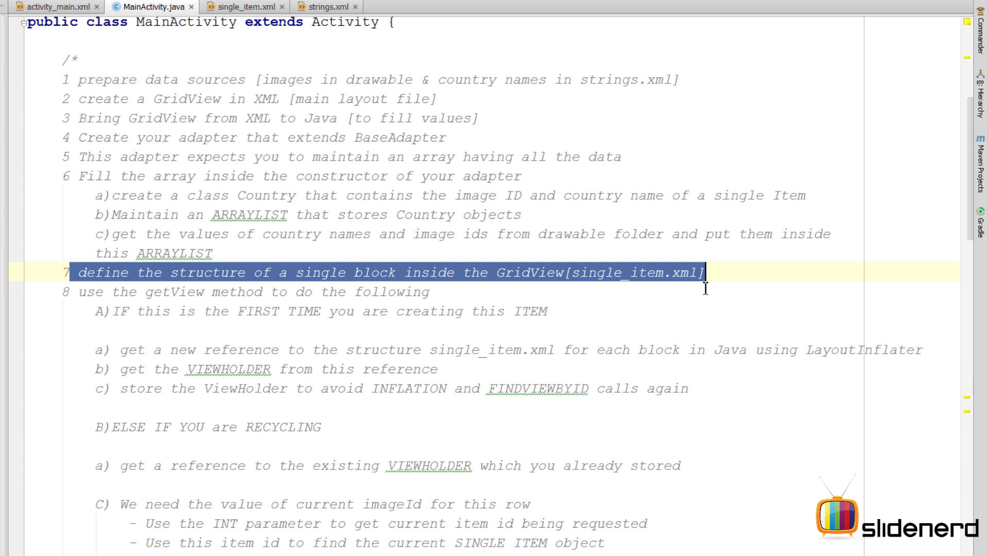
click(700, 295)
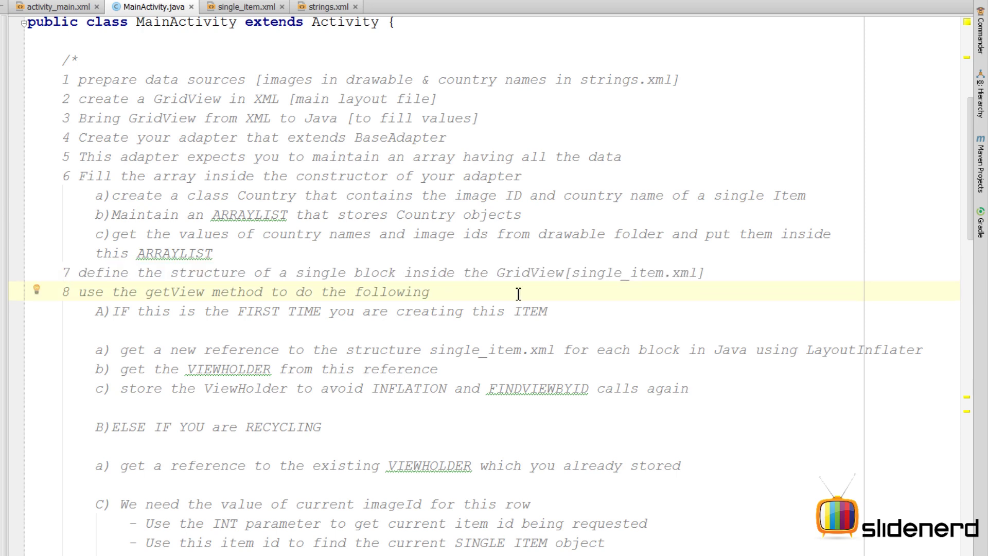
scroll(516, 294, down, 8)
scroll(514, 293, down, 5)
scroll(516, 293, down, 10)
scroll(437, 302, down, 1)
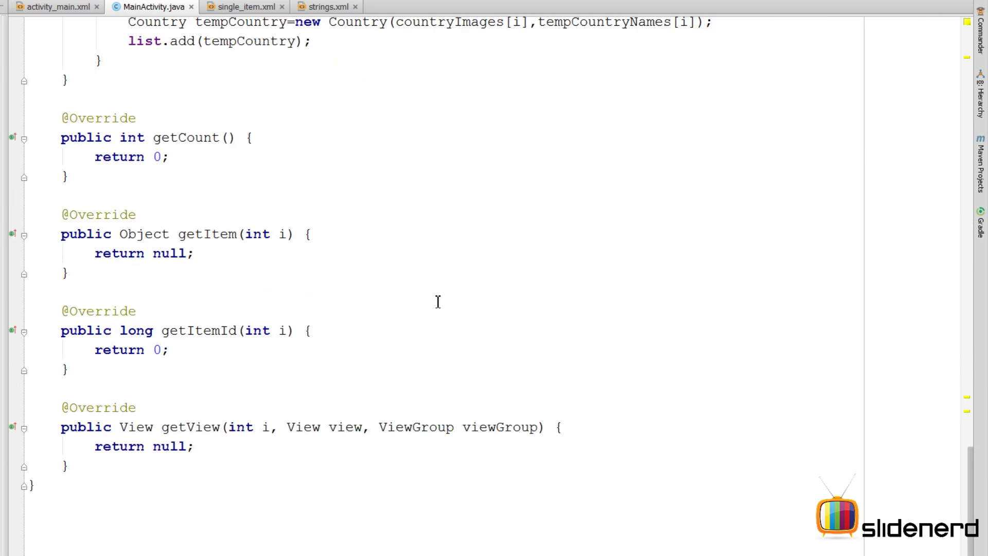
drag(162, 427, 227, 421)
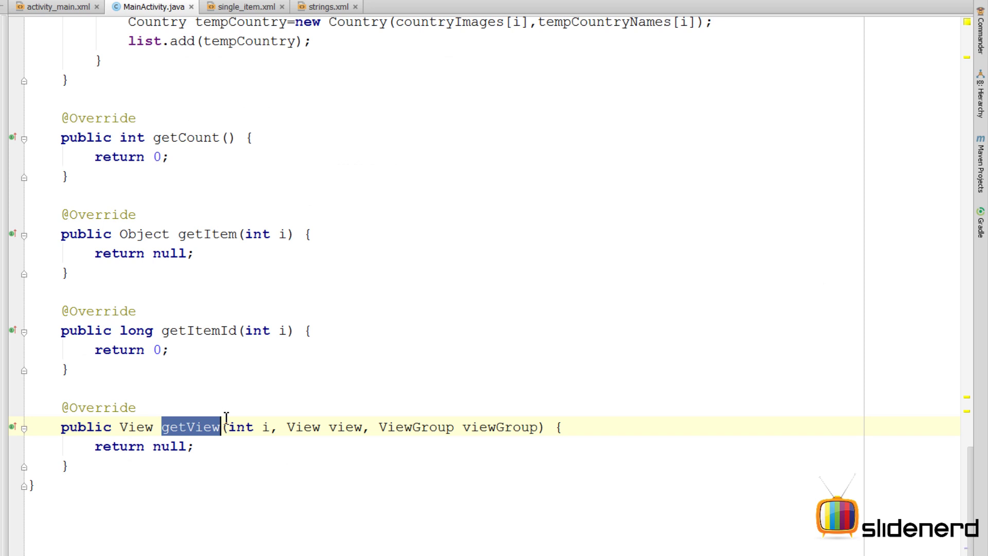
click(247, 10)
Highlight the ImageView element, then the whole RelativeLayout block in single_item.xml.
drag(189, 259, 73, 114)
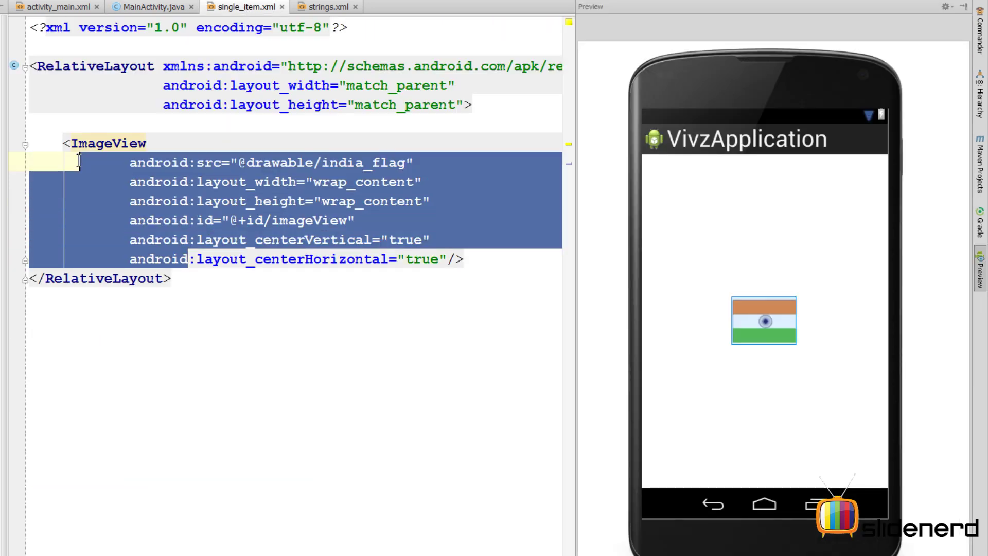
click(73, 114)
drag(32, 66, 192, 291)
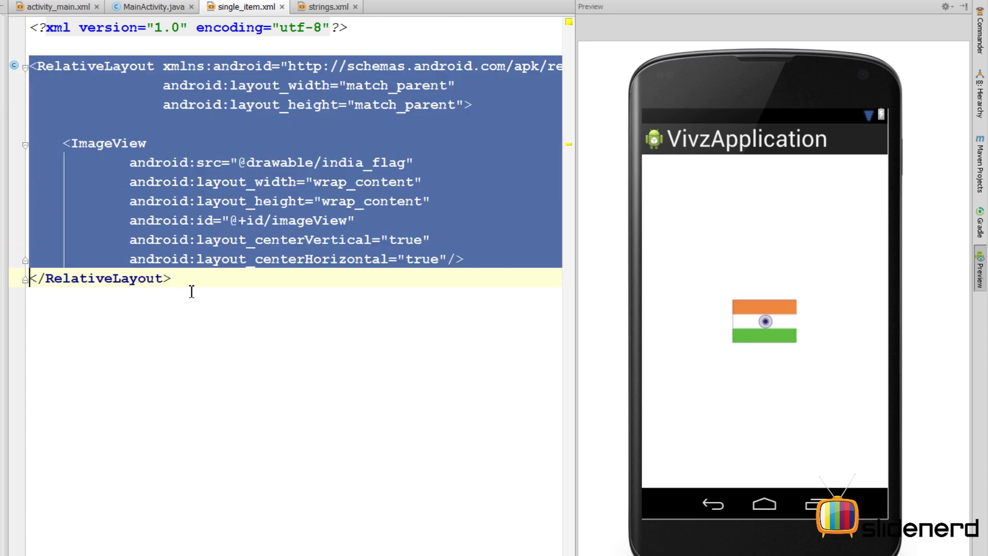
click(224, 329)
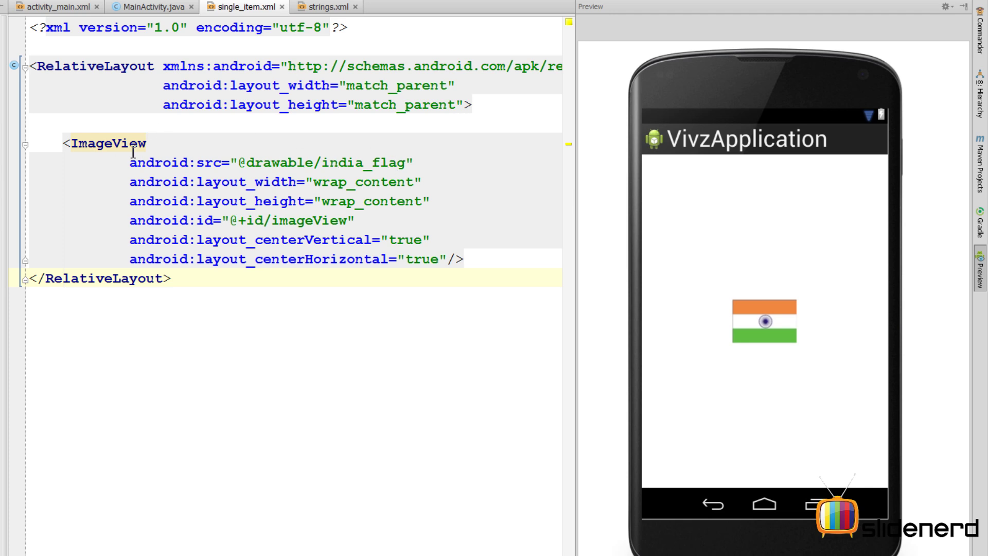
mouse_move(108, 143)
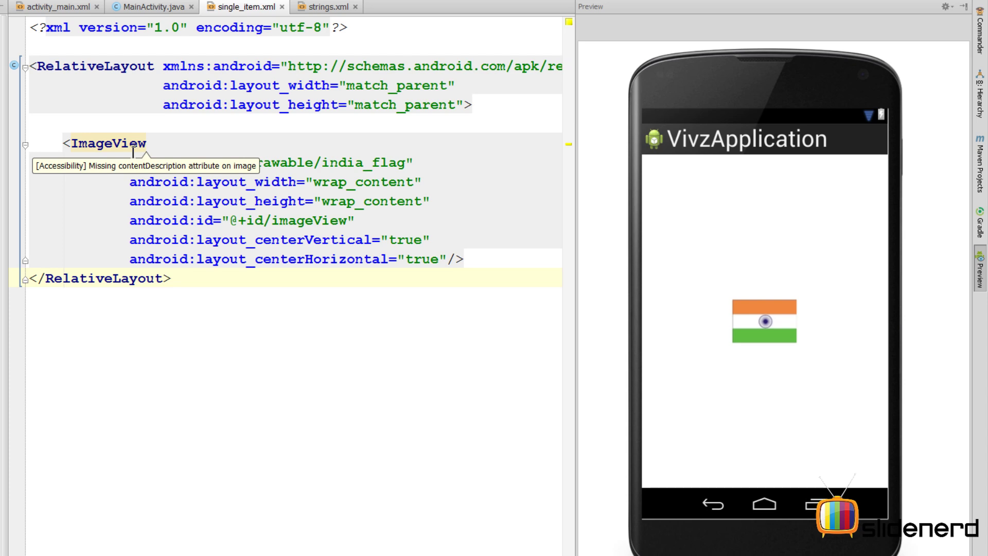
In MainActivity.java, highlight the getView method name.
click(166, 8)
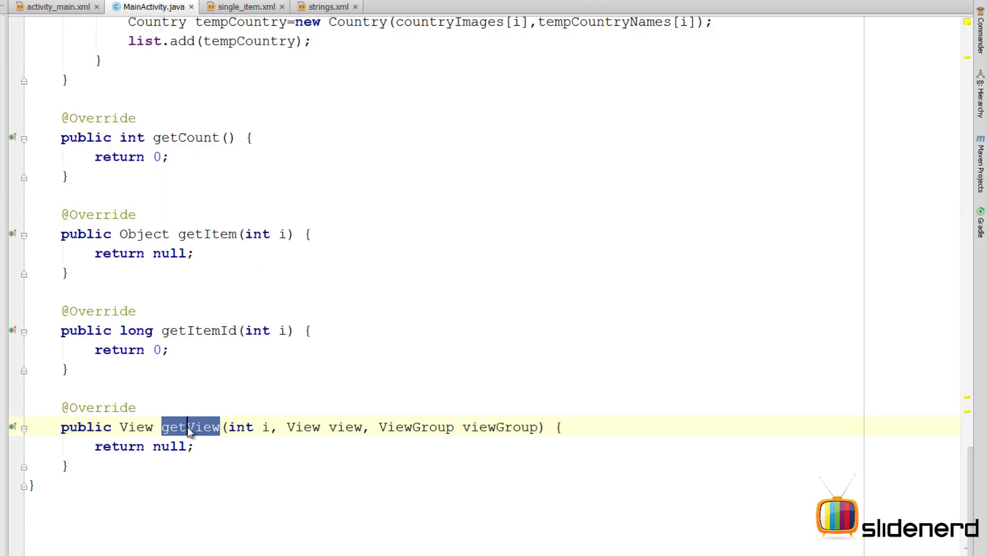
click(187, 427)
double_click(188, 427)
scroll(265, 305, up, 5)
scroll(265, 287, up, 5)
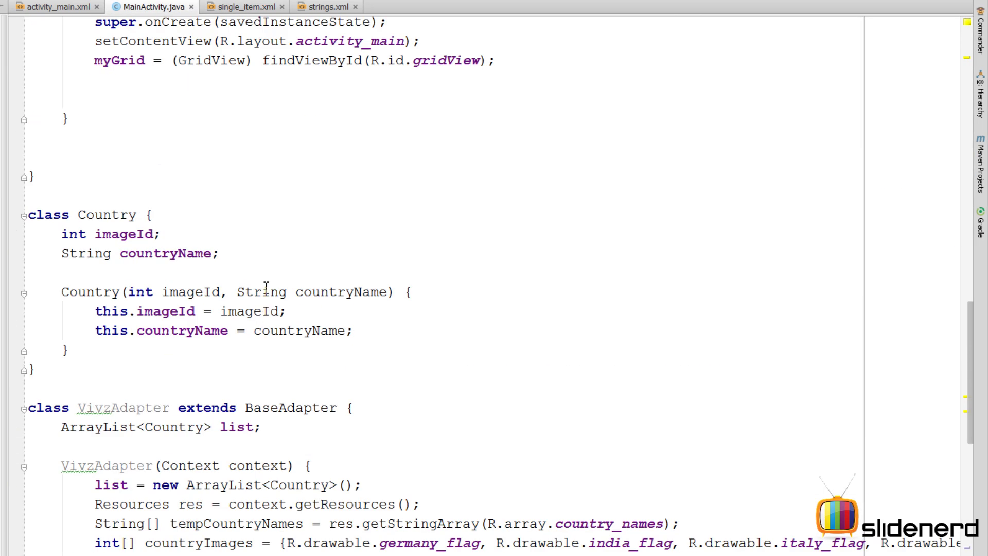
scroll(264, 288, up, 3)
drag(170, 234, 253, 234)
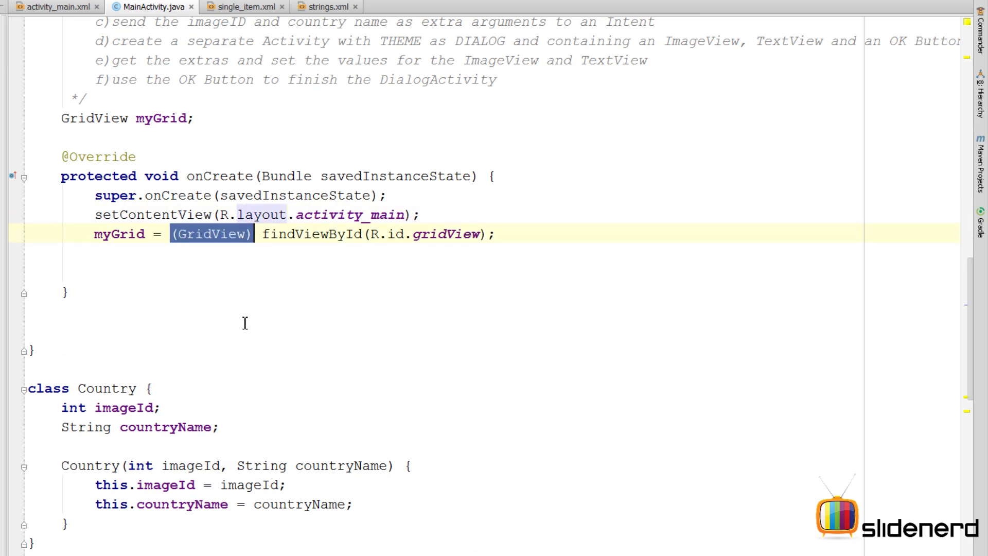
scroll(245, 322, down, 13)
drag(161, 427, 225, 437)
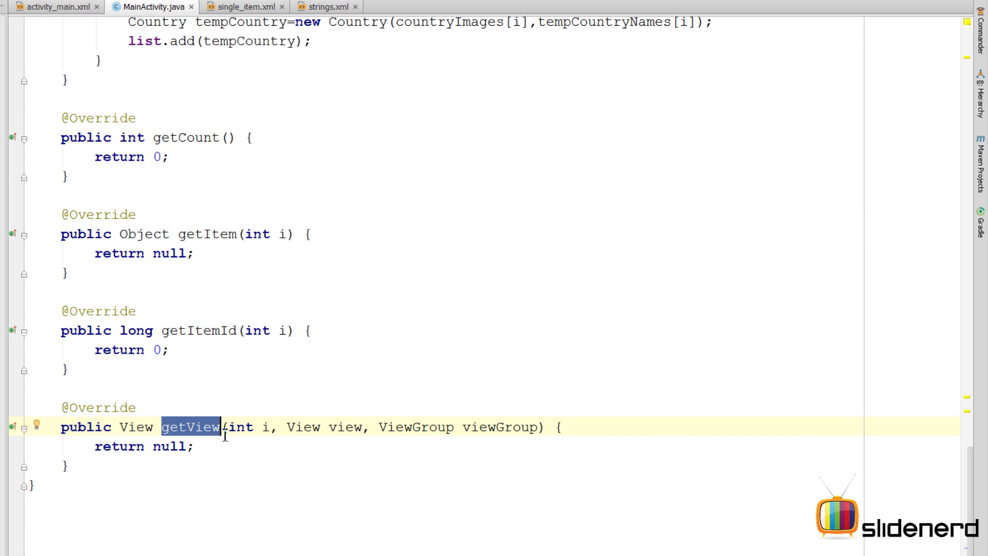
click(161, 429)
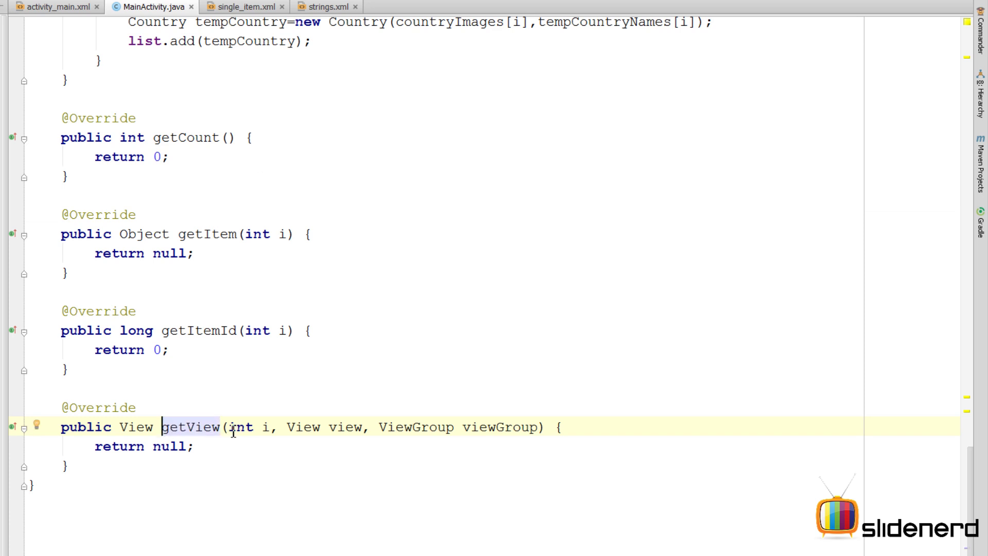
Highlight getView's parameters and place the caret on its return null line.
drag(229, 427, 264, 426)
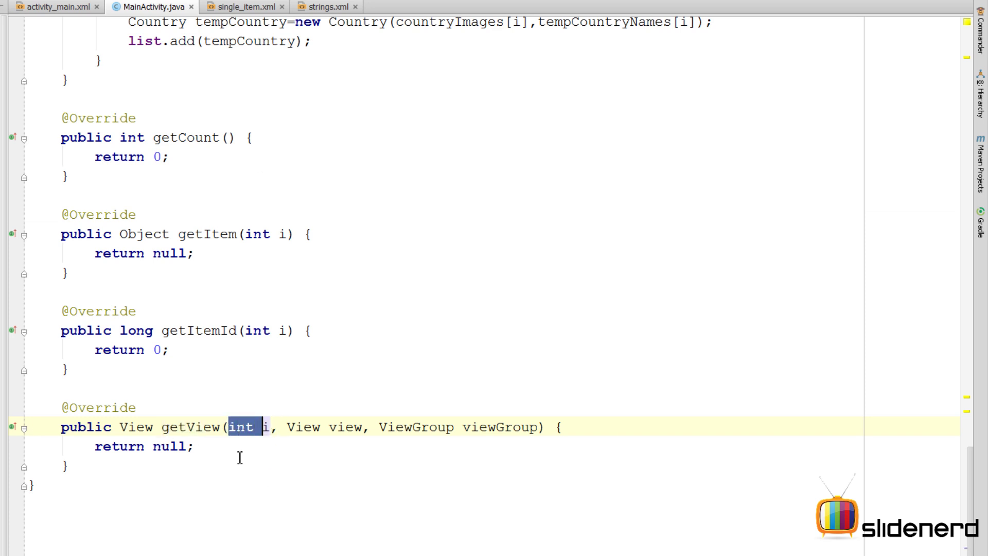
click(169, 430)
mouse_move(229, 427)
mouse_down()
mouse_move(270, 452)
mouse_move(237, 456)
mouse_up()
click(260, 453)
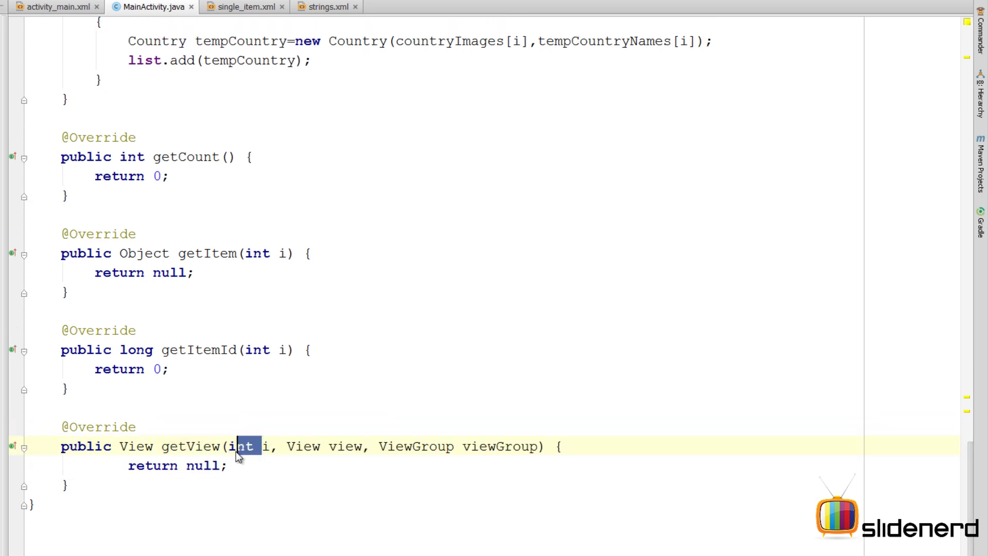
click(180, 467)
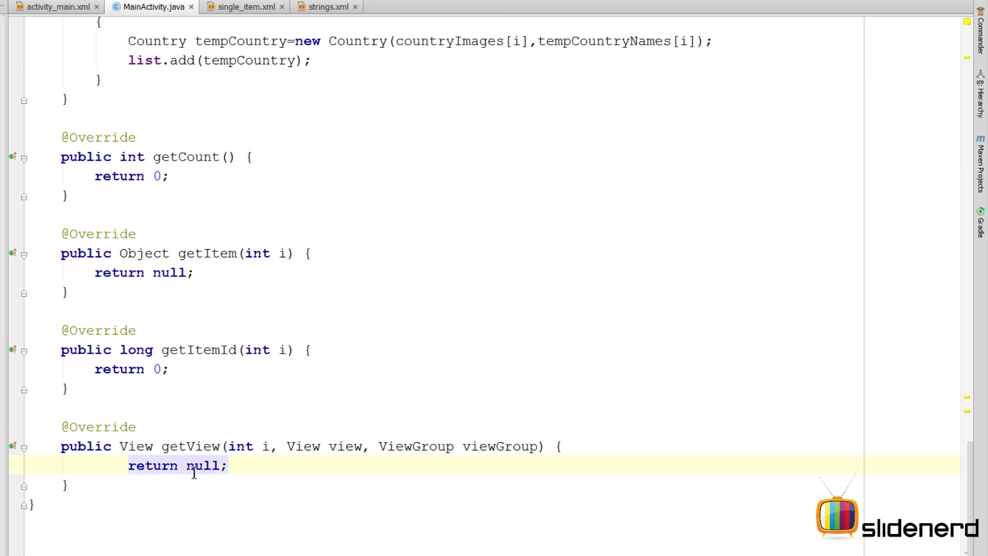
scroll(190, 344, up, 3)
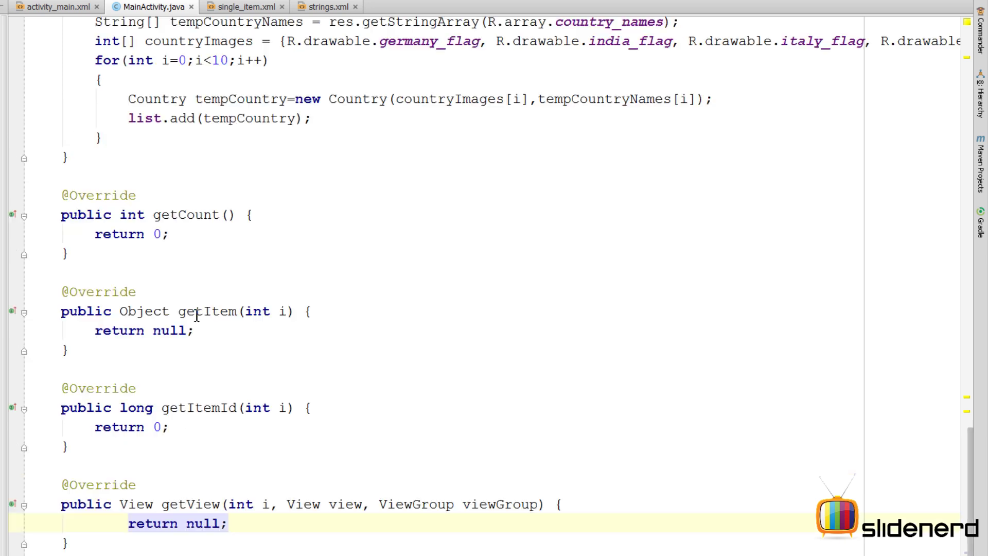
scroll(196, 313, up, 4)
scroll(193, 308, down, 4)
Highlight the getCount method name and the list field declaration.
click(161, 234)
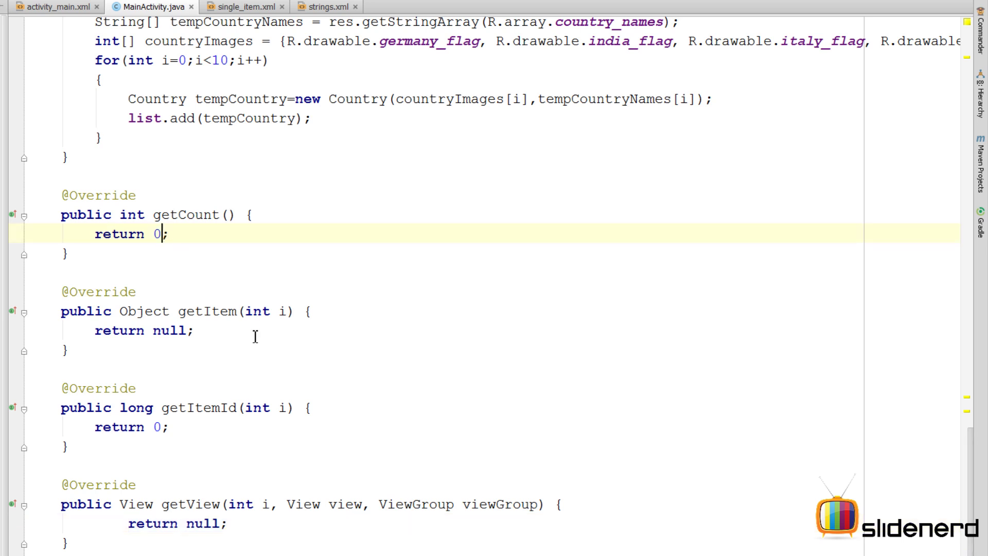
double_click(166, 216)
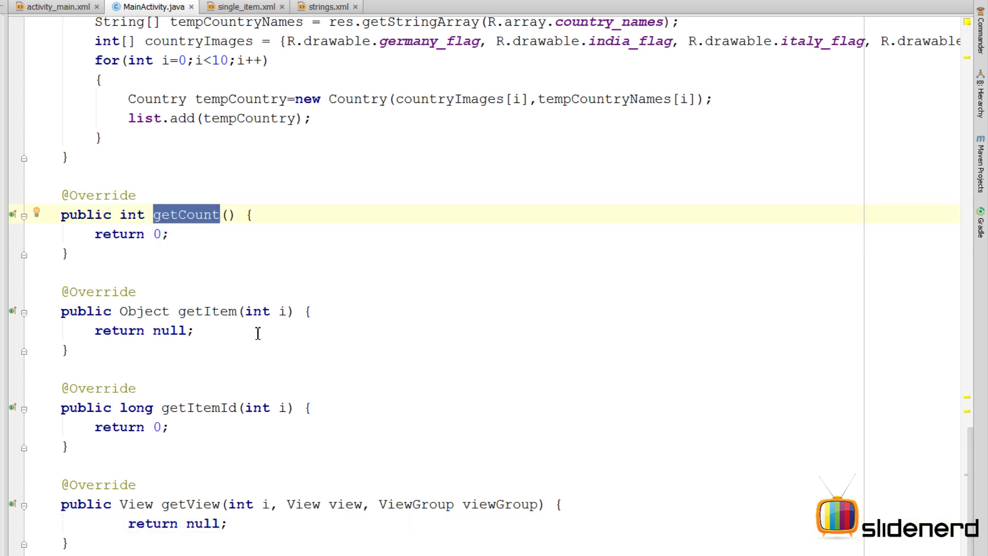
scroll(258, 332, up, 2)
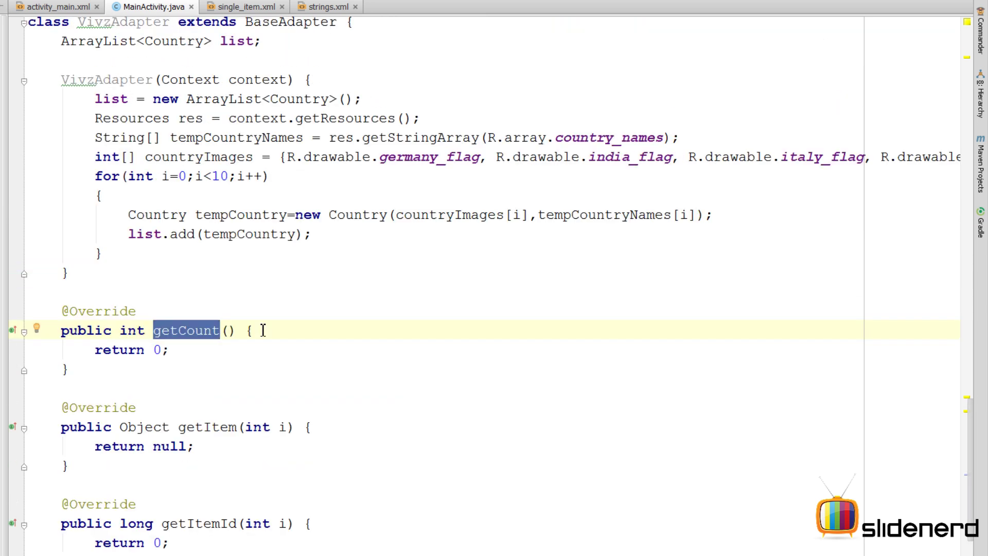
scroll(262, 330, up, 1)
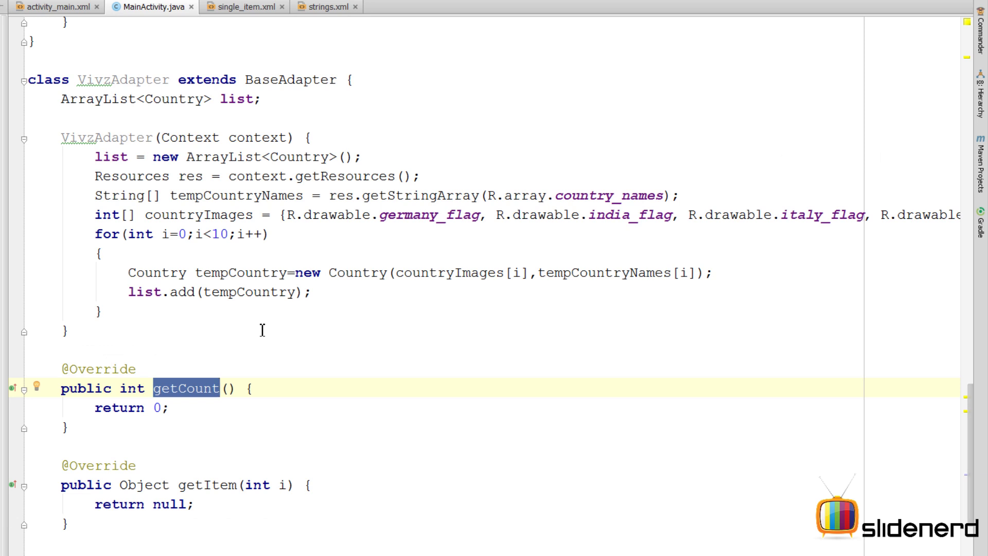
click(71, 106)
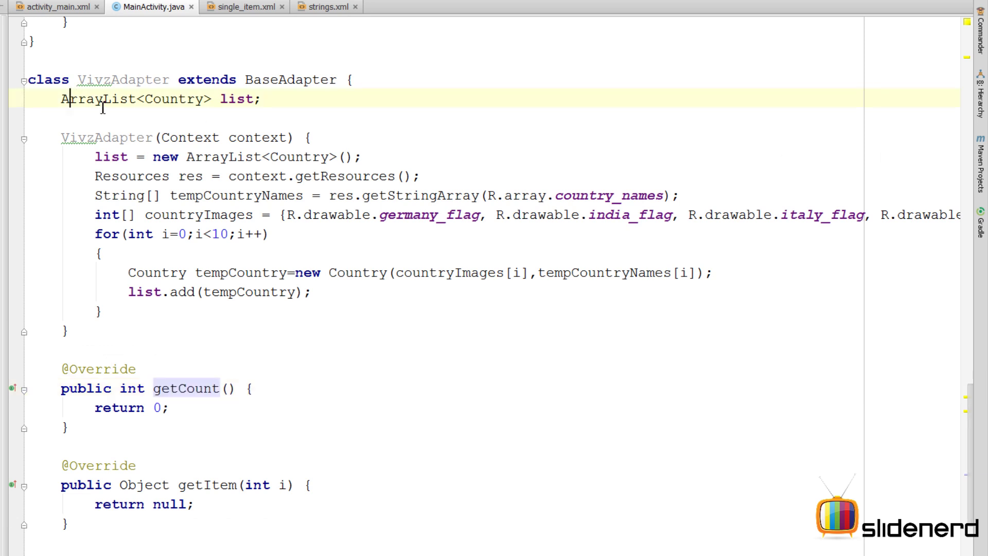
click(235, 99)
Change getCount's return 0 to return list.size() using autocomplete.
click(206, 388)
key(Down)
key(BackSpace)
text(list)
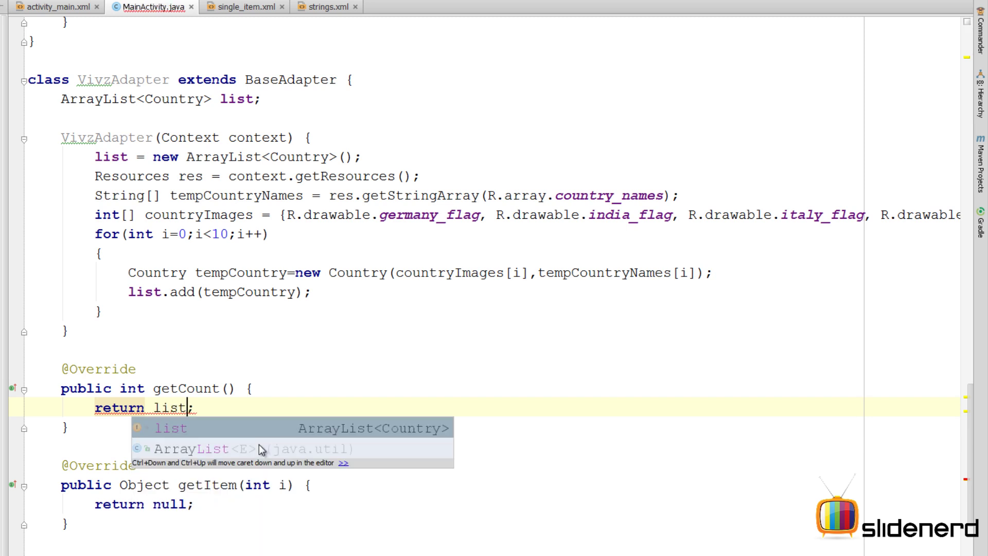
text(.)
key(Return)
scroll(192, 385, down, 2)
click(192, 389)
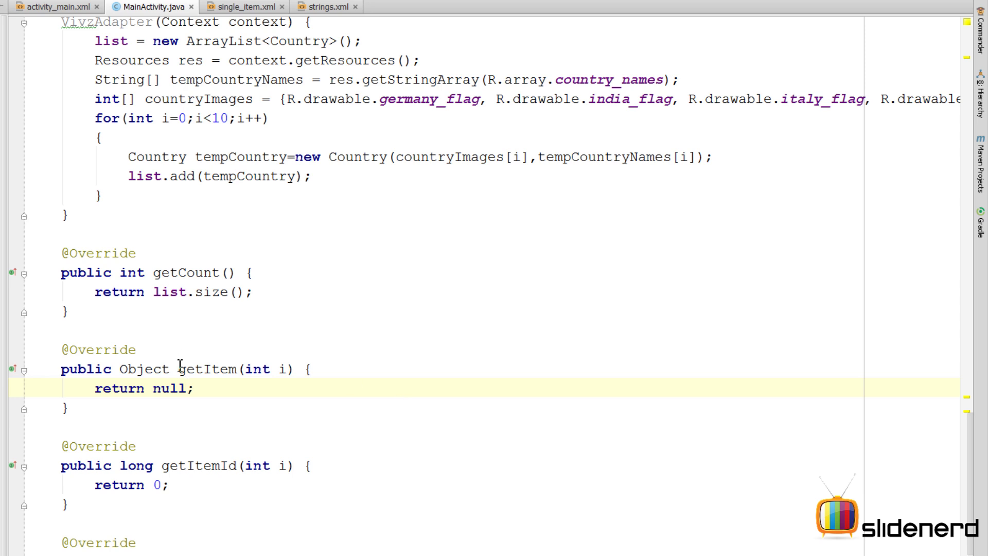
Change getItem's return null to return list.get(i) using autocomplete.
drag(179, 369, 288, 369)
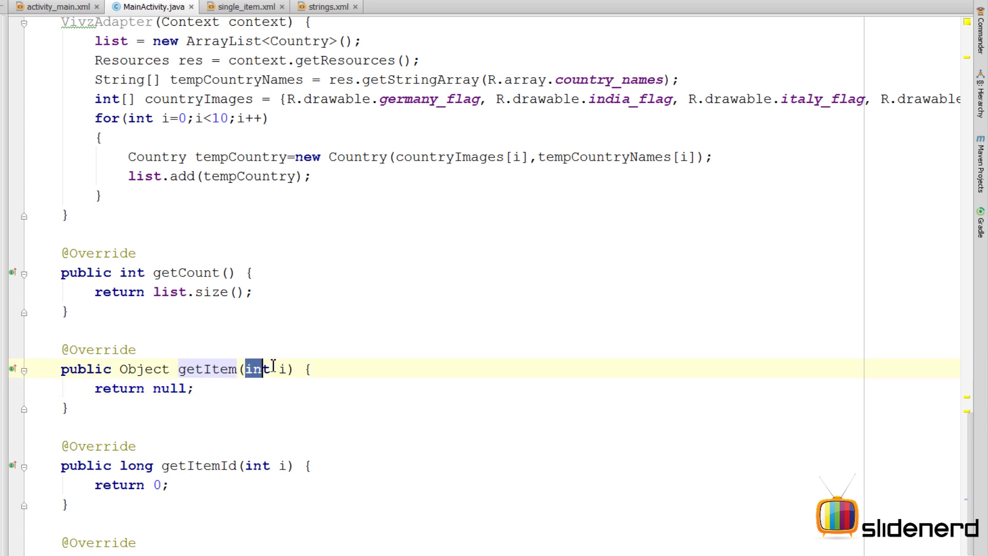
click(188, 395)
key(BackSpace)
key(BackSpace)
key(BackSpace)
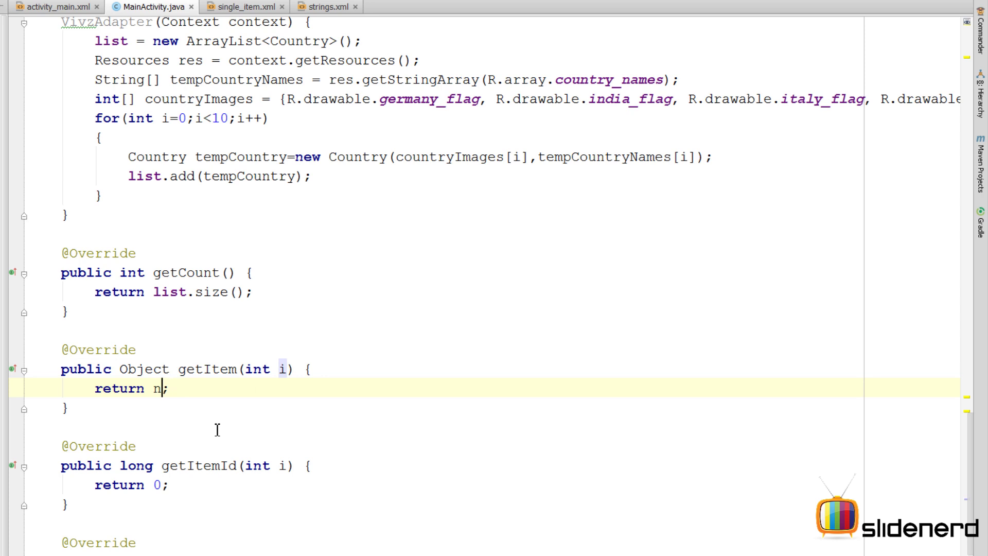
key(BackSpace)
text(list.)
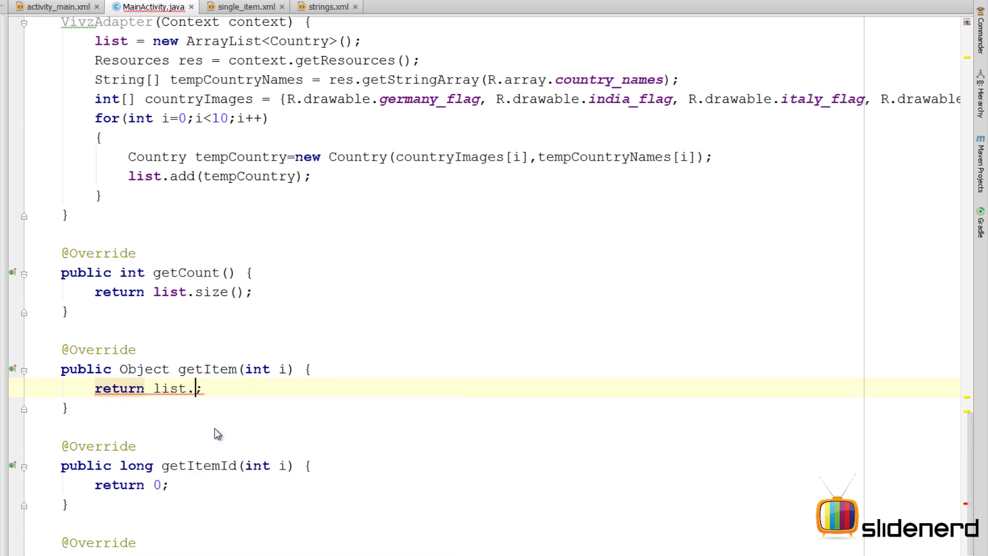
text(get)
key(Return)
text(i)
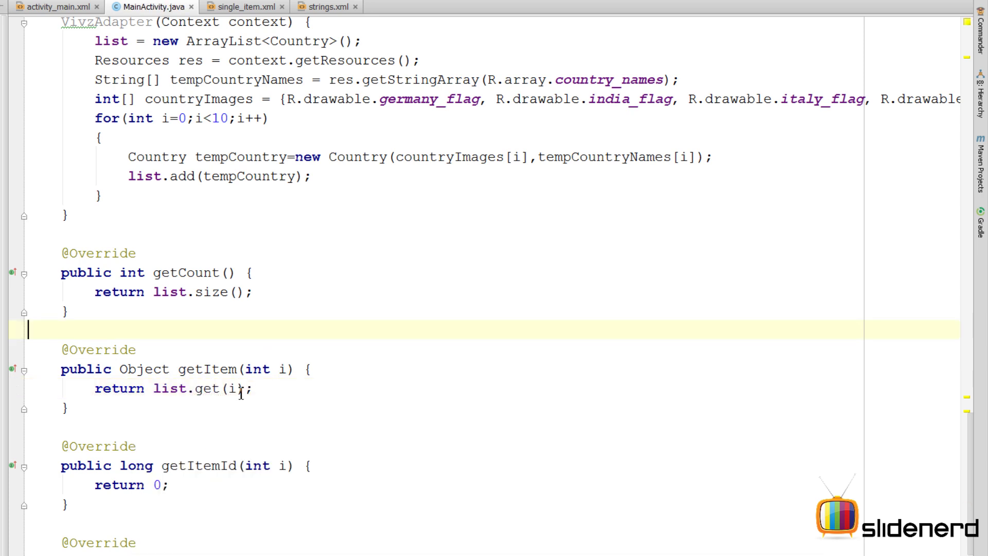
Highlight getItem's int i parameter and the list and i in its return.
drag(246, 369, 291, 369)
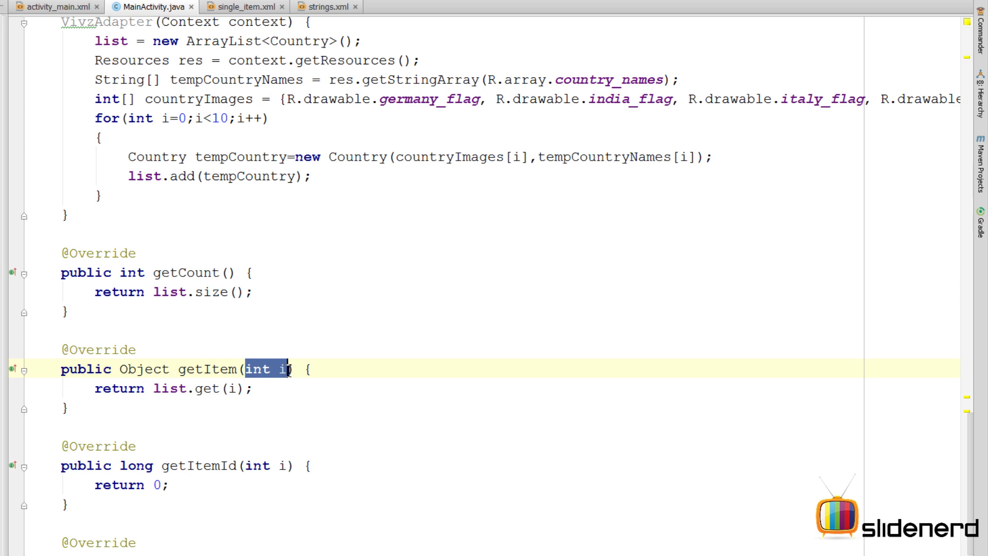
double_click(232, 388)
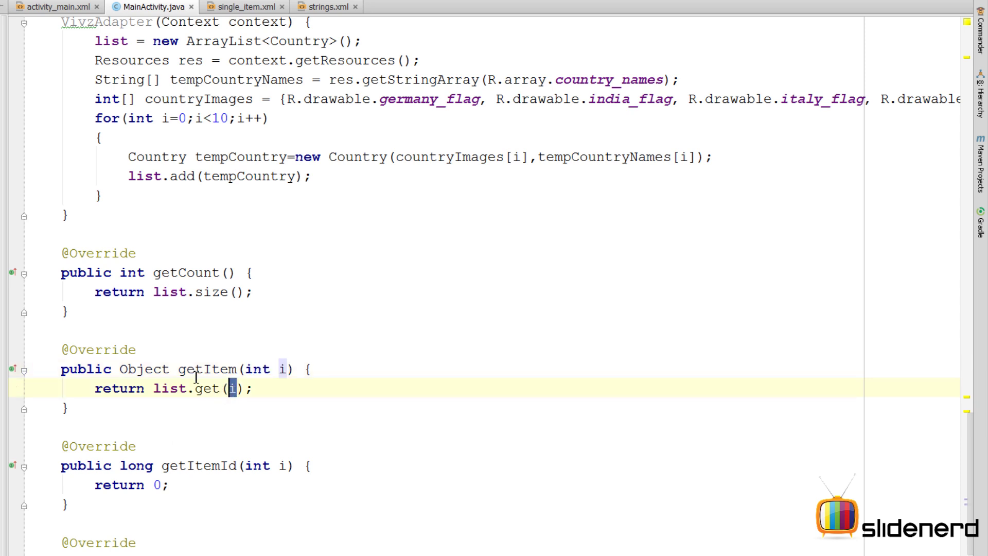
drag(186, 394, 157, 396)
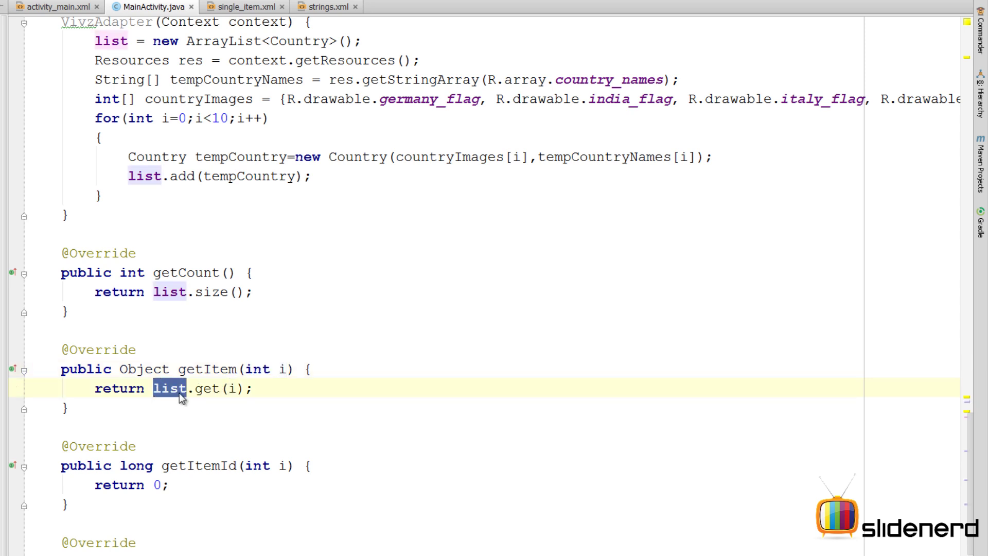
scroll(255, 378, down, 3)
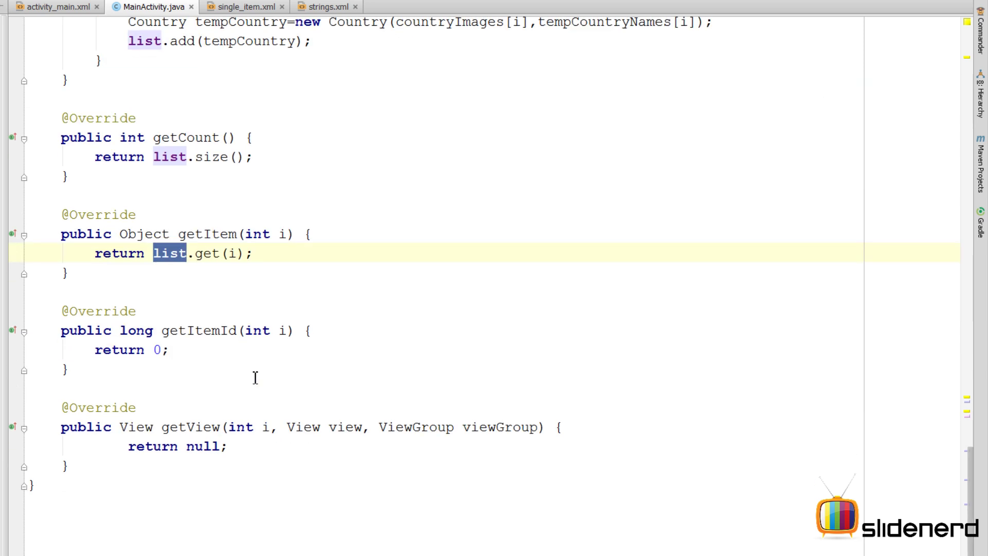
click(176, 332)
Highlight getItemId's int i parameter and delete the 0 from its return statement.
drag(162, 332, 241, 338)
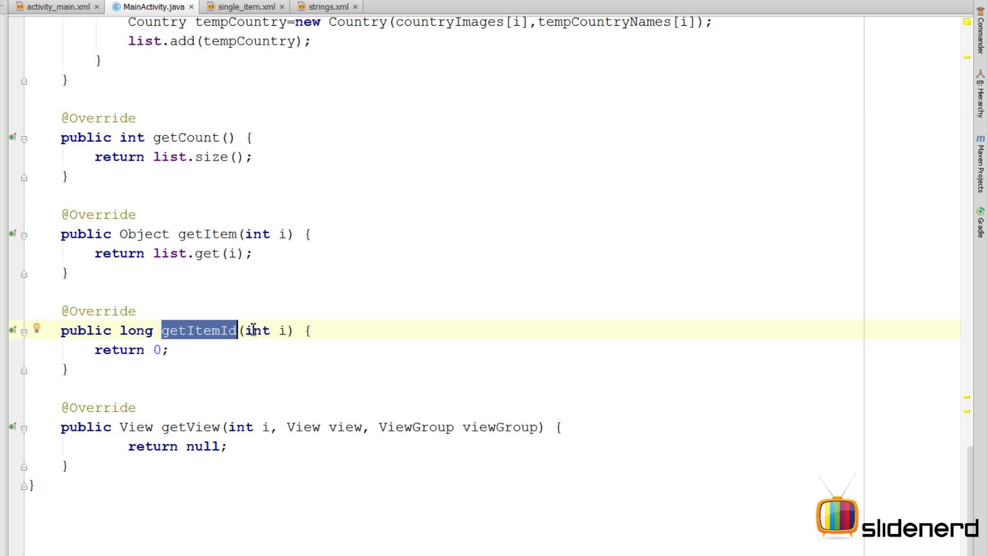
drag(244, 334, 290, 334)
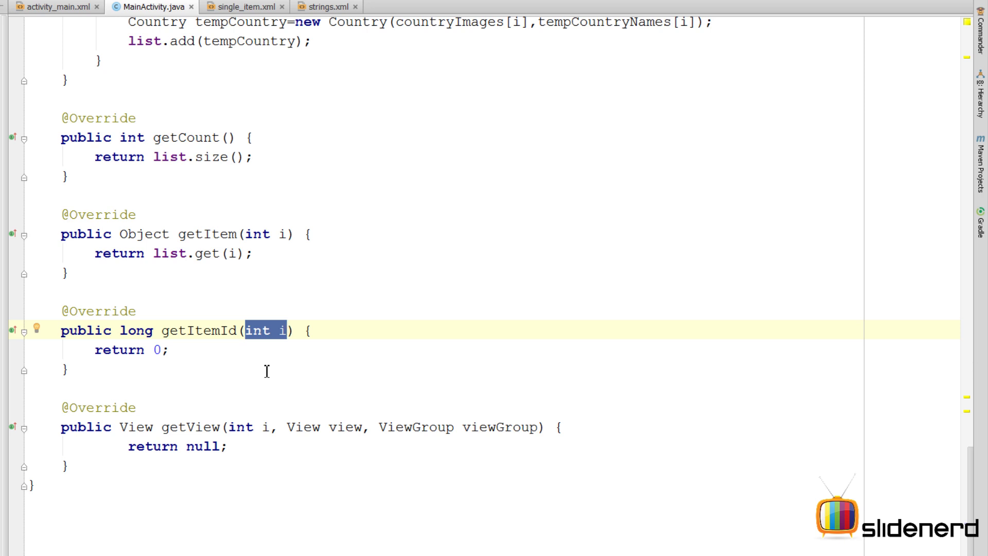
click(257, 334)
drag(246, 332, 287, 328)
click(163, 350)
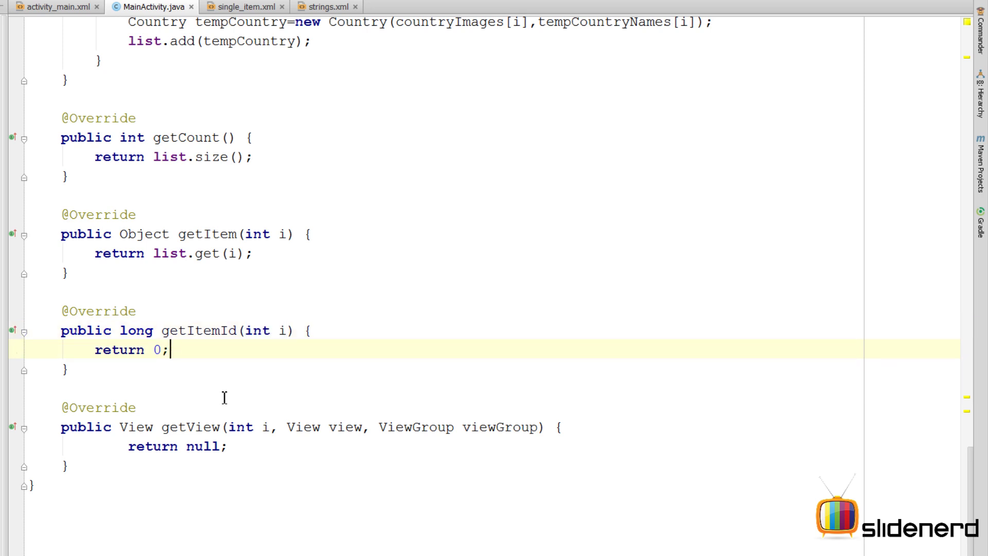
key(BackSpace)
text(i)
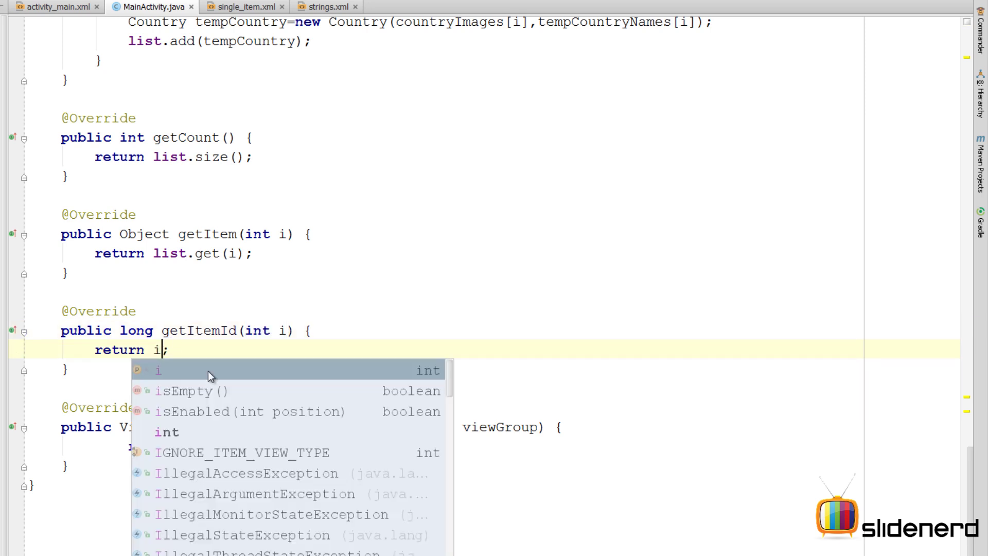
scroll(264, 279, up, 15)
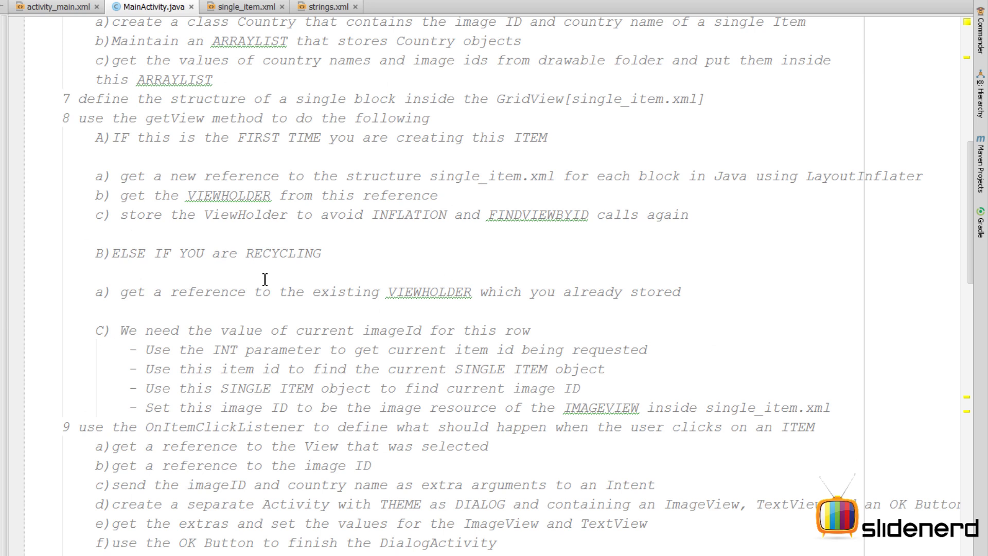
mouse_move(63, 118)
mouse_down()
mouse_move(181, 526)
mouse_move(497, 544)
mouse_up()
click(541, 508)
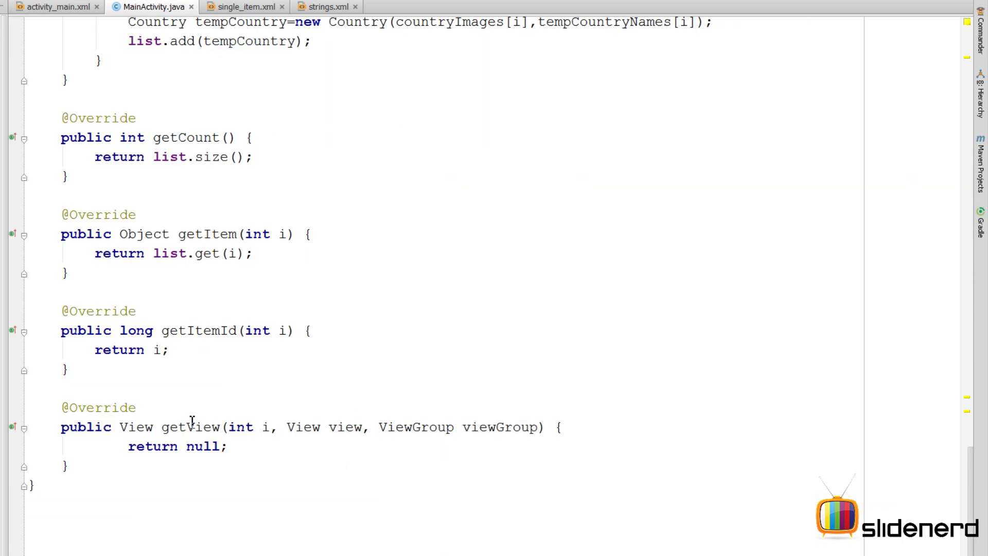
drag(162, 427, 222, 427)
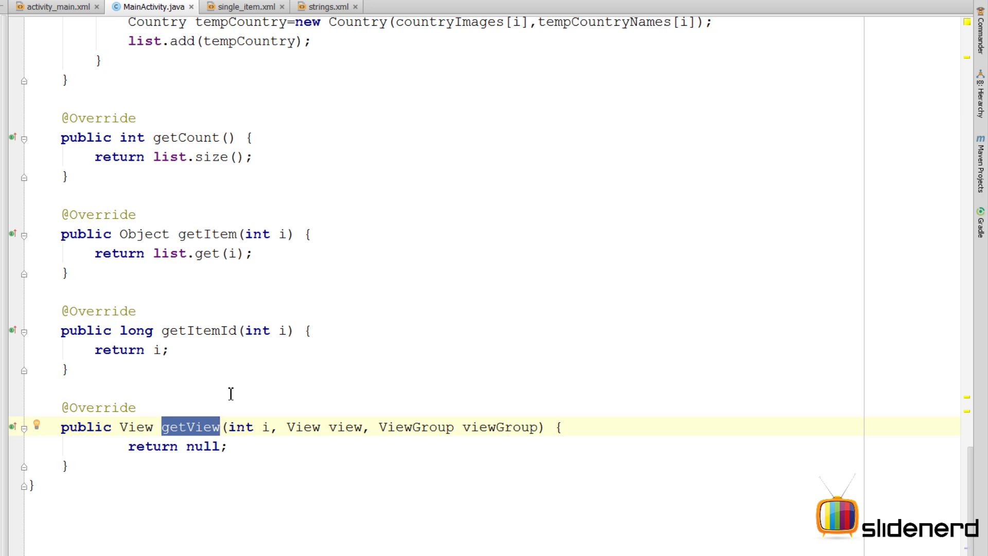
Add a ViewHolder inner class holding an ImageView myCountry field, importing ImageView.
click(148, 386)
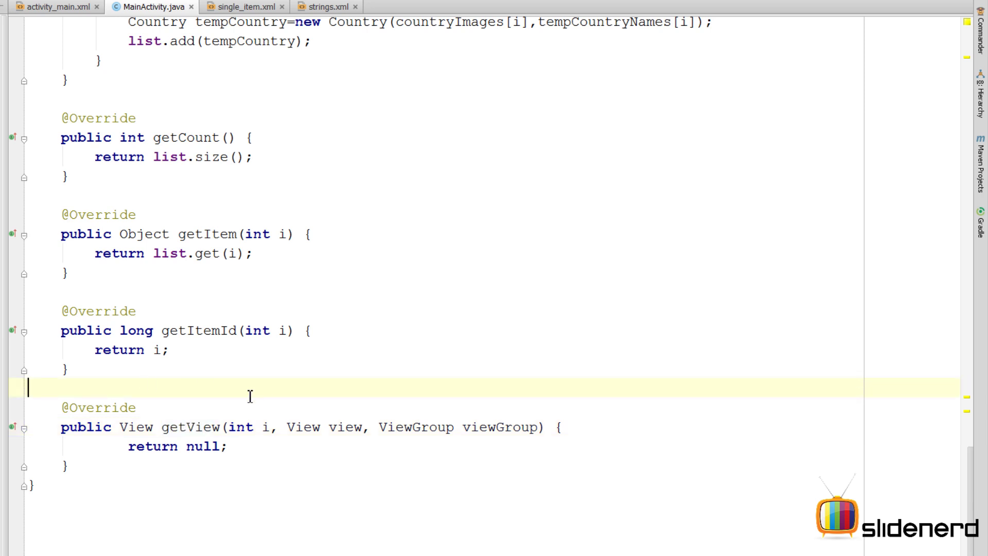
key(Tab)
text(c)
text(lass ViewHolder)
key(Return)
text({)
key(Return)
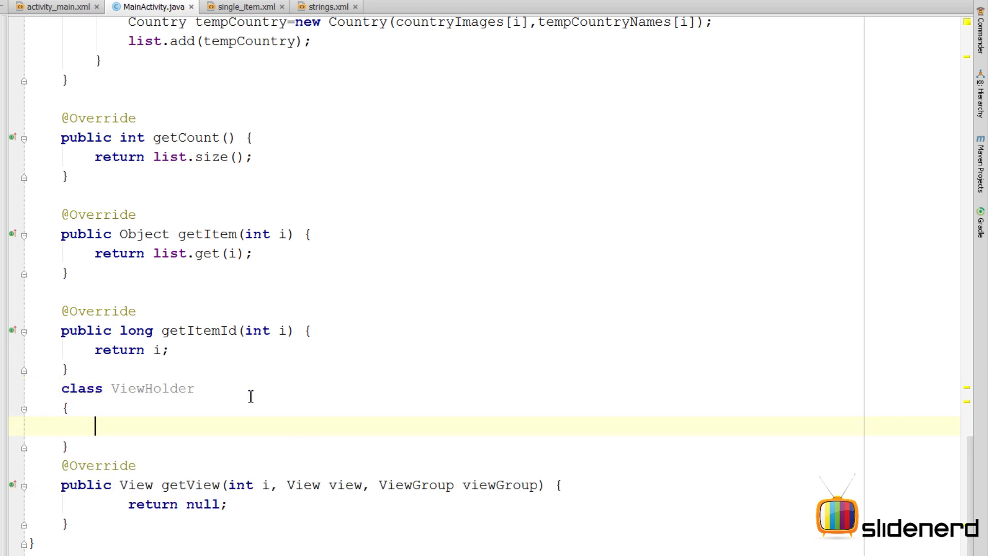
text(Image)
key(Return)
text(myCountry;)
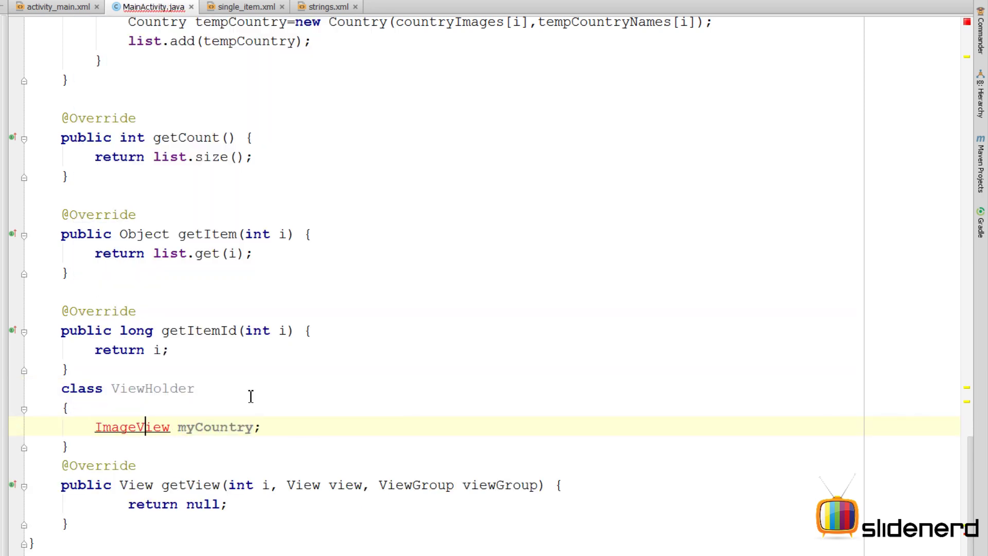
key(alt+Return)
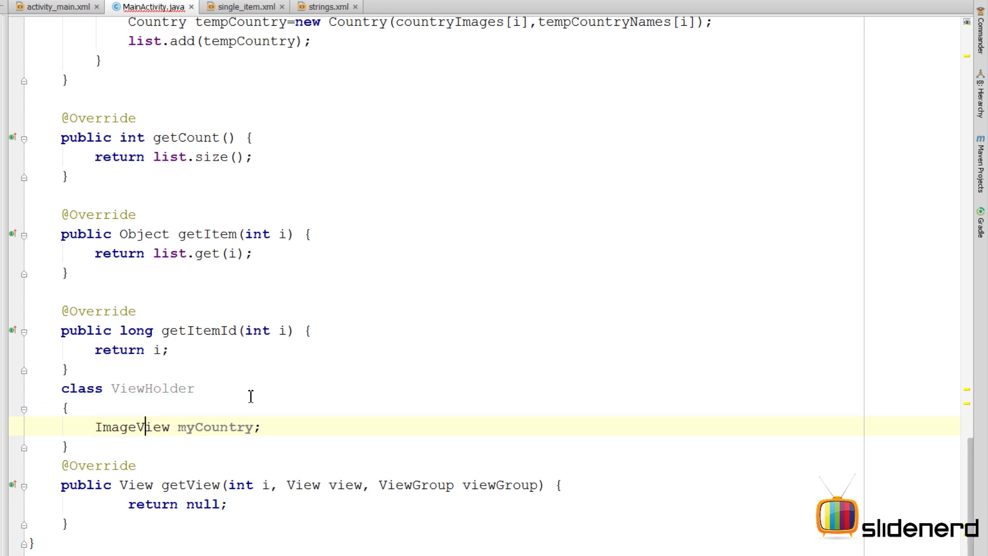
key(End)
key(Return)
scroll(155, 342, down, 1)
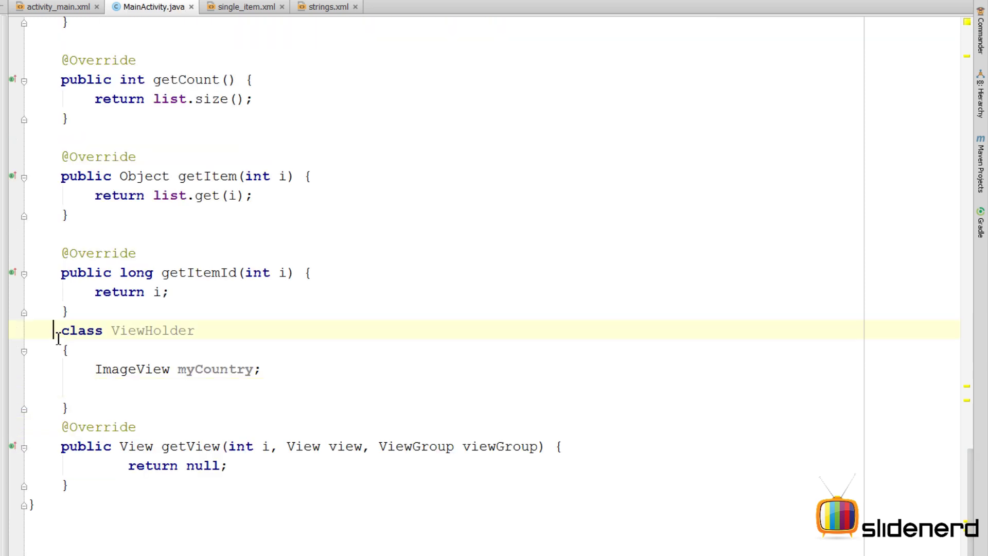
drag(61, 330, 77, 406)
Add a ViewHolder(View v) constructor below the myCountry field, starting a myCountry assignment.
click(153, 396)
click(200, 394)
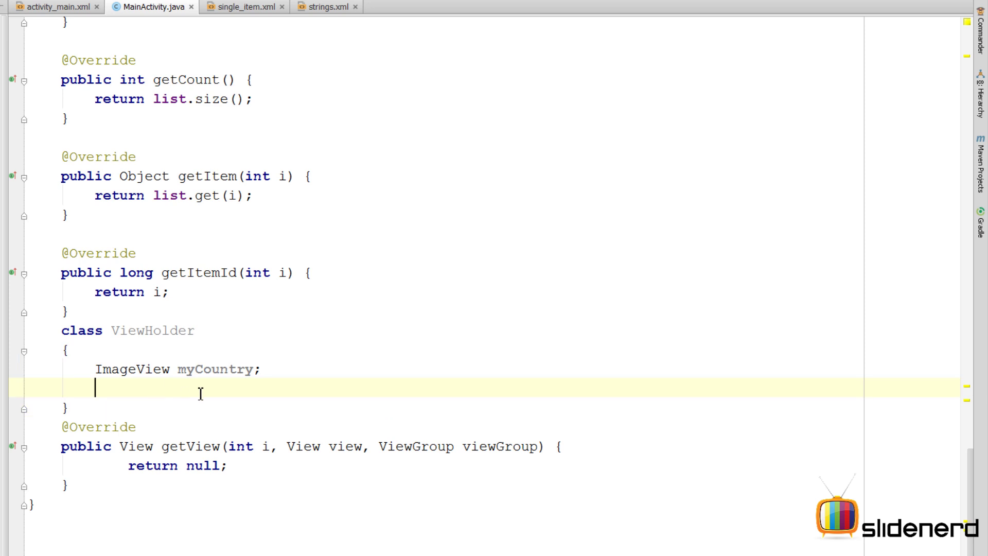
text(View)
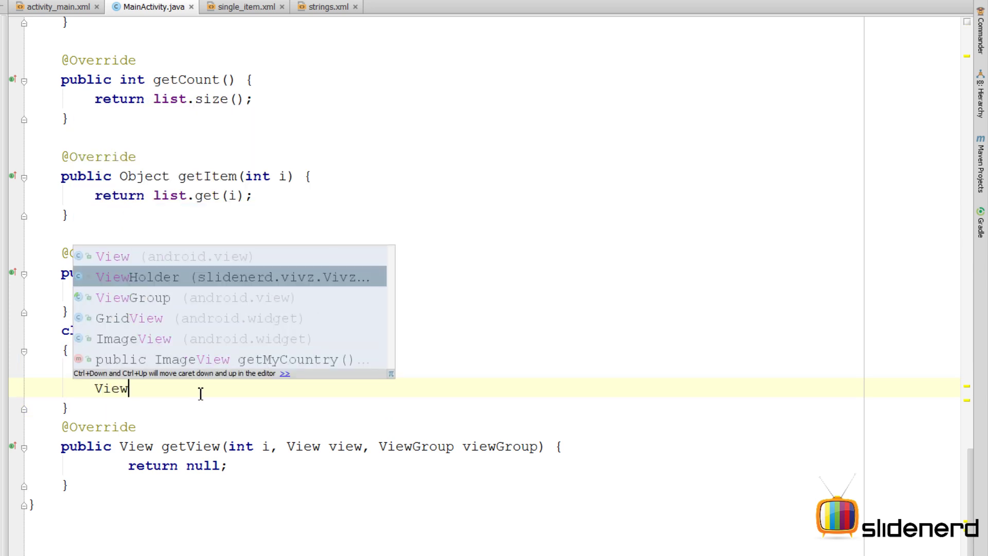
key(Return)
text(() { myC)
key(Return)
text(=)
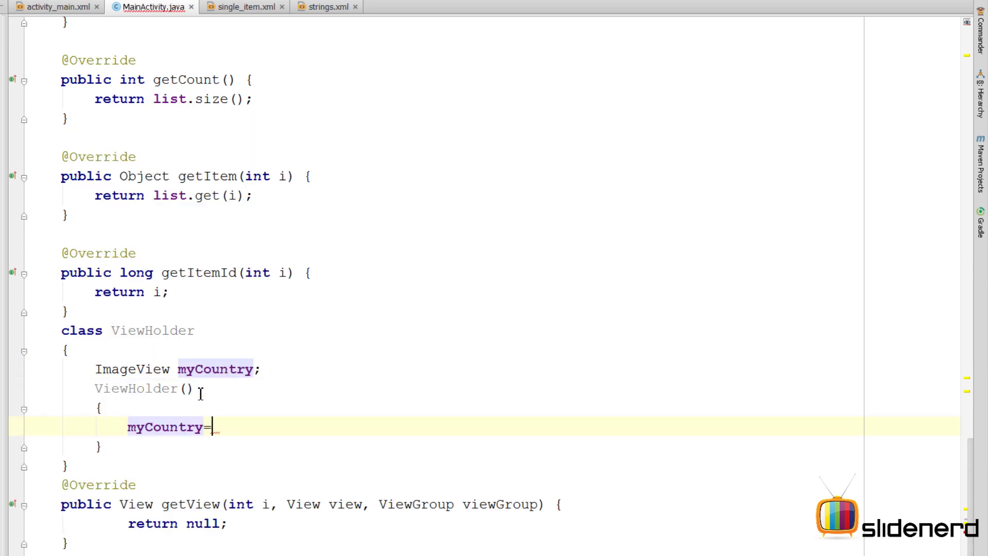
text(fi)
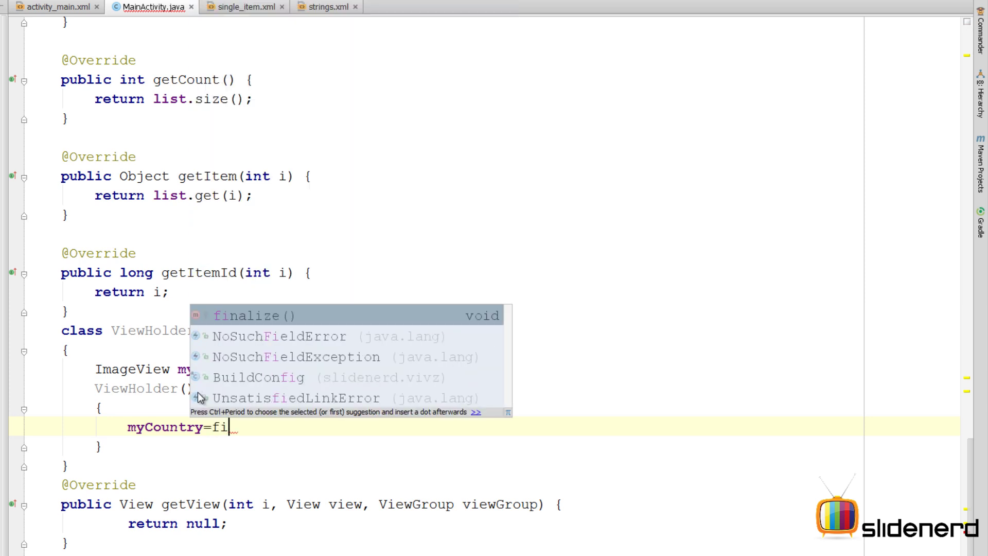
text(nd)
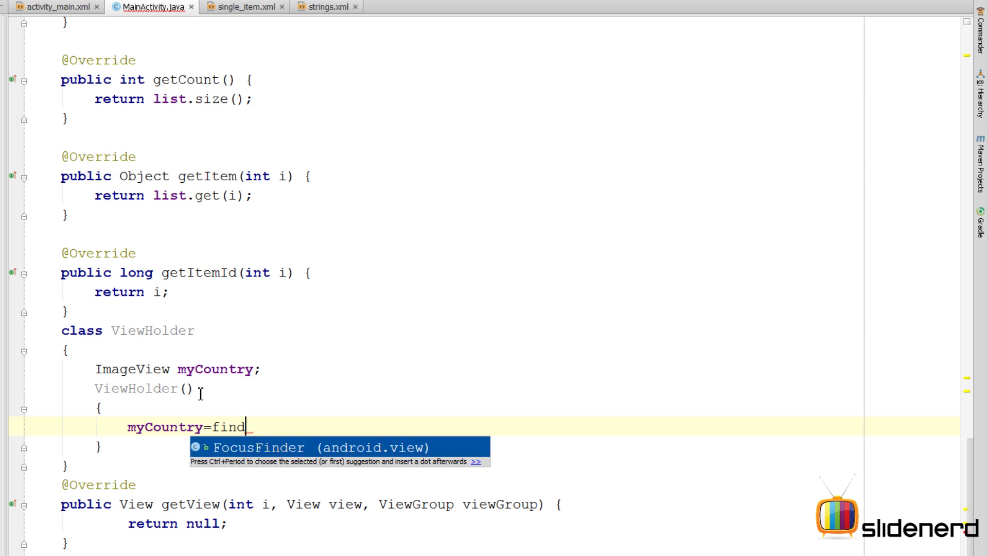
click(188, 388)
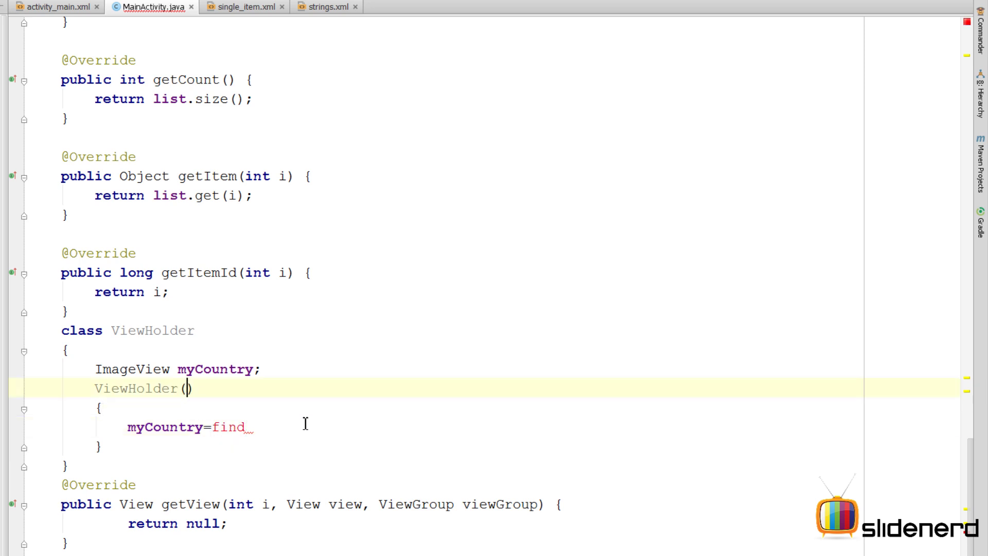
text(View v)
Complete the assignment as myCountry = (ImageView) v.findViewById(R.id.imageView) using the cast quick-fix.
click(220, 427)
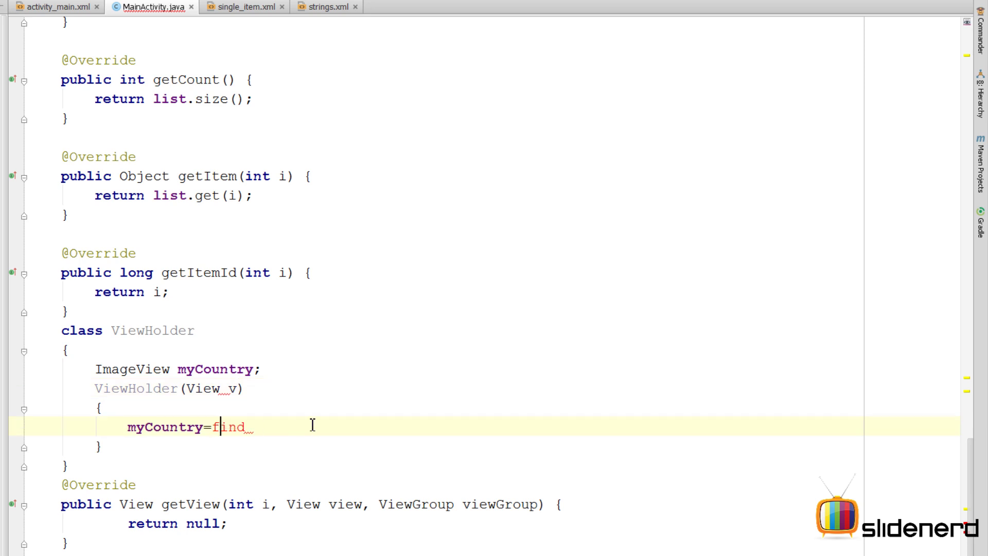
key(Left)
text(v.)
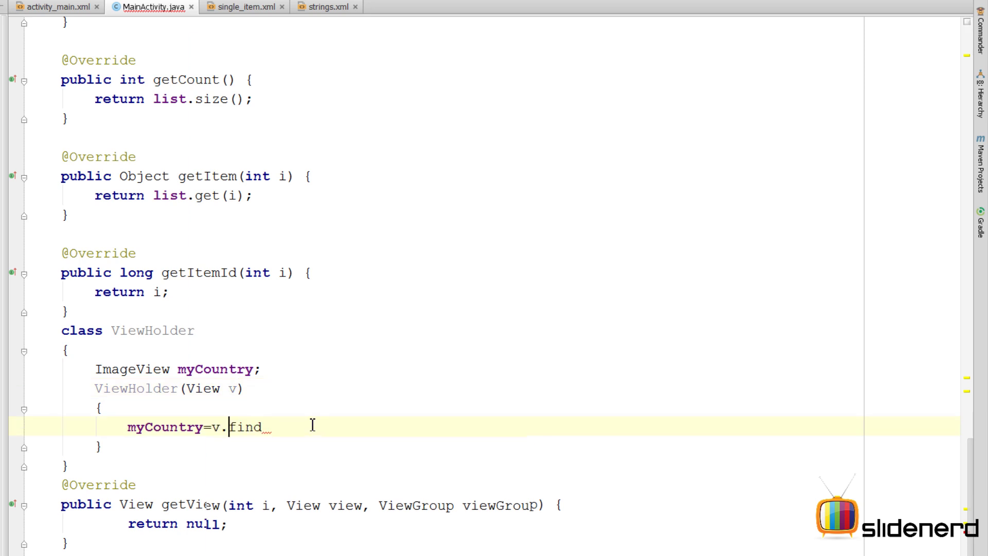
key(End)
text(View)
key(Return)
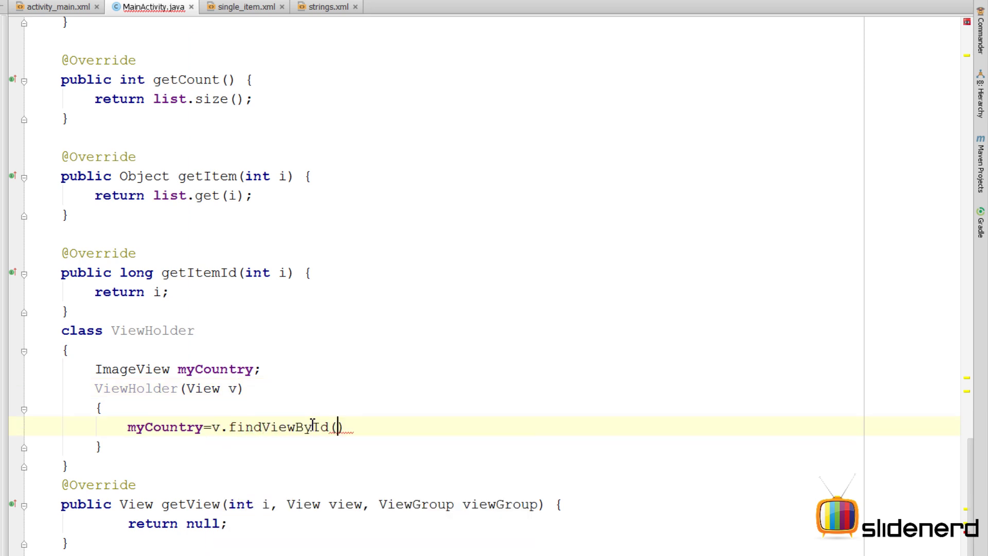
text(R.id.)
key(Down)
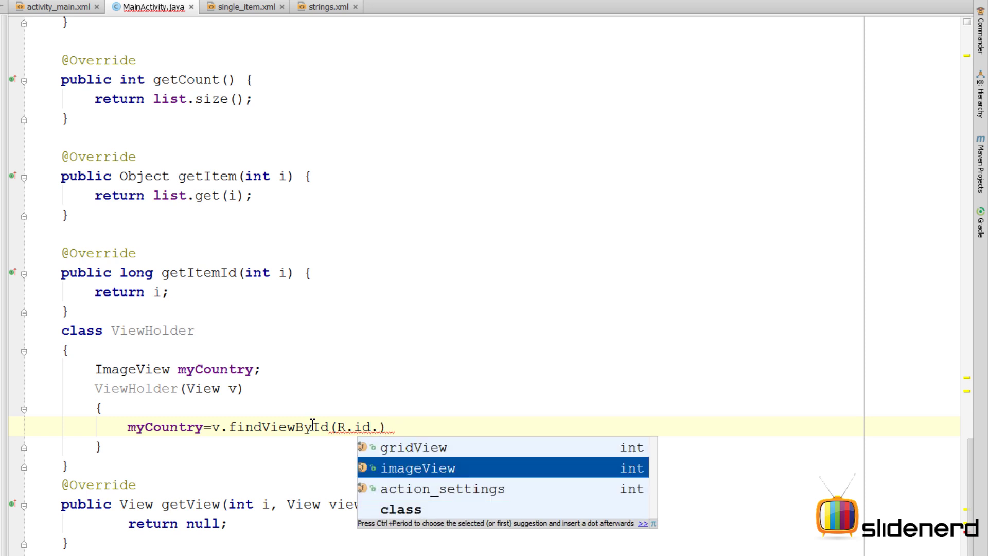
key(Return)
key(End)
text(;)
key(Left)
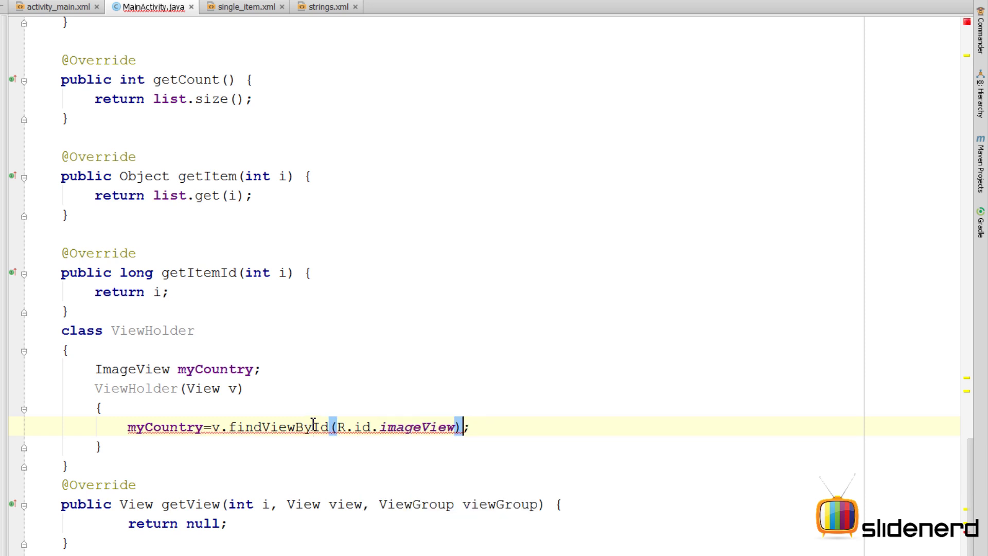
key(Left)
key(Left)
key(Left)
key(alt+Return)
key(Return)
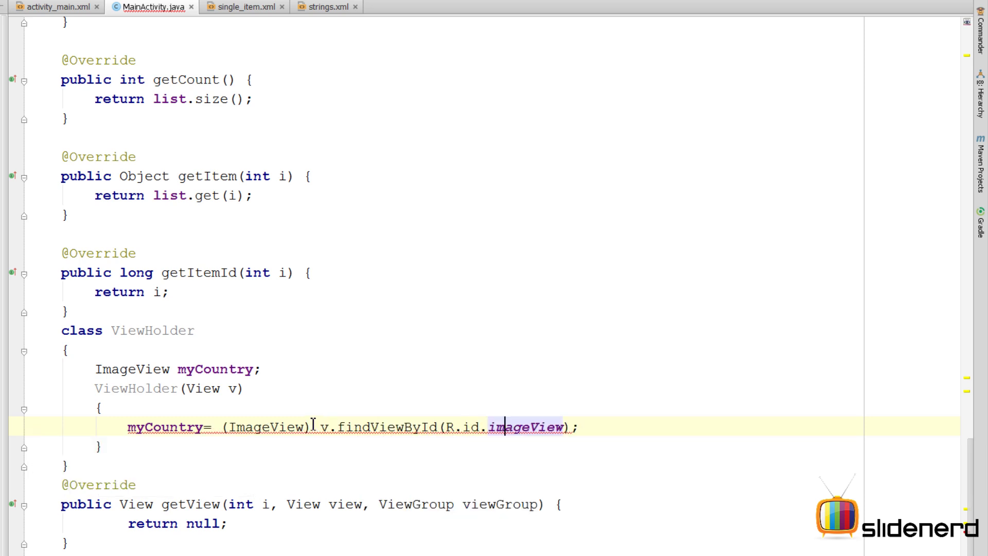
key(Right)
key(Right)
scroll(216, 409, down, 3)
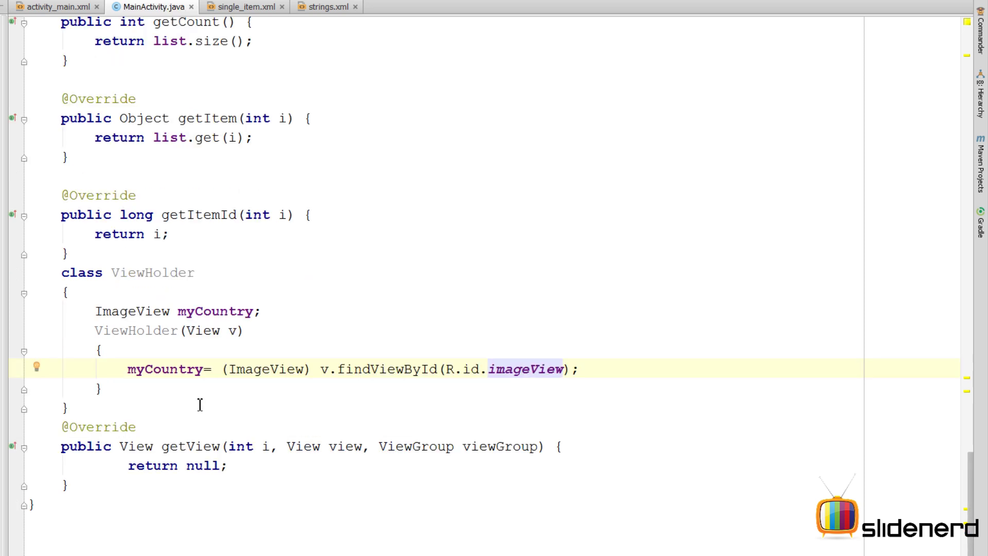
drag(161, 447, 224, 446)
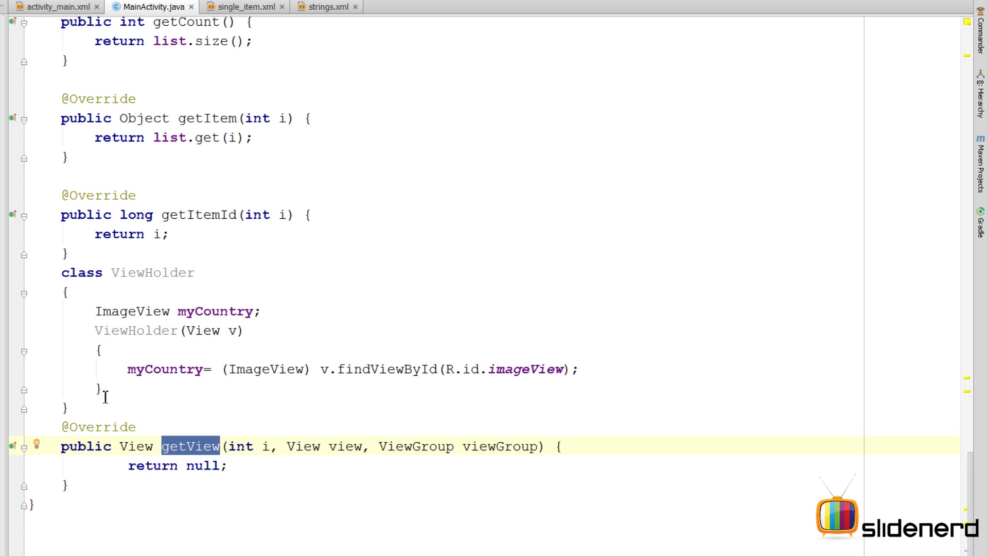
mouse_move(70, 408)
mouse_down()
mouse_move(69, 291)
mouse_move(28, 272)
mouse_up()
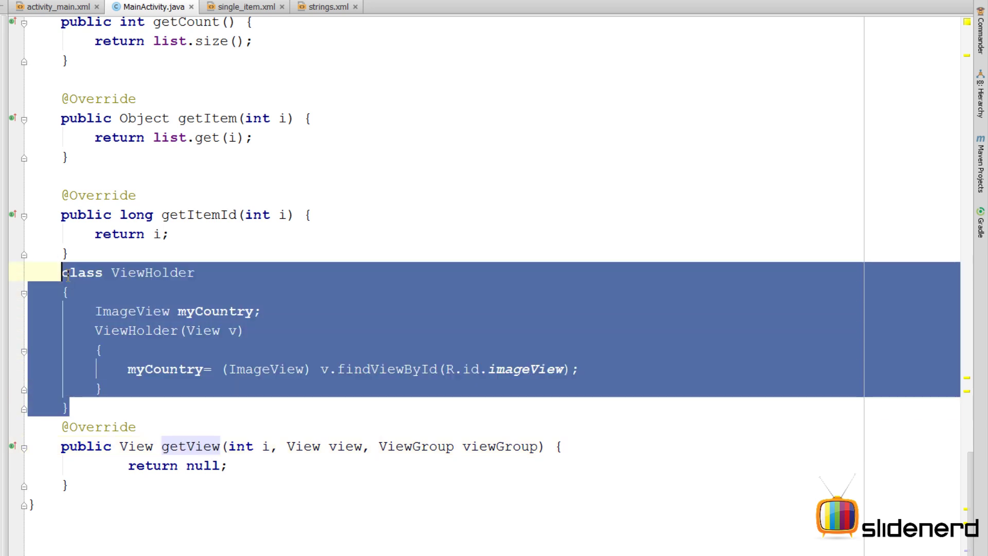
click(293, 369)
drag(102, 331, 119, 395)
click(337, 369)
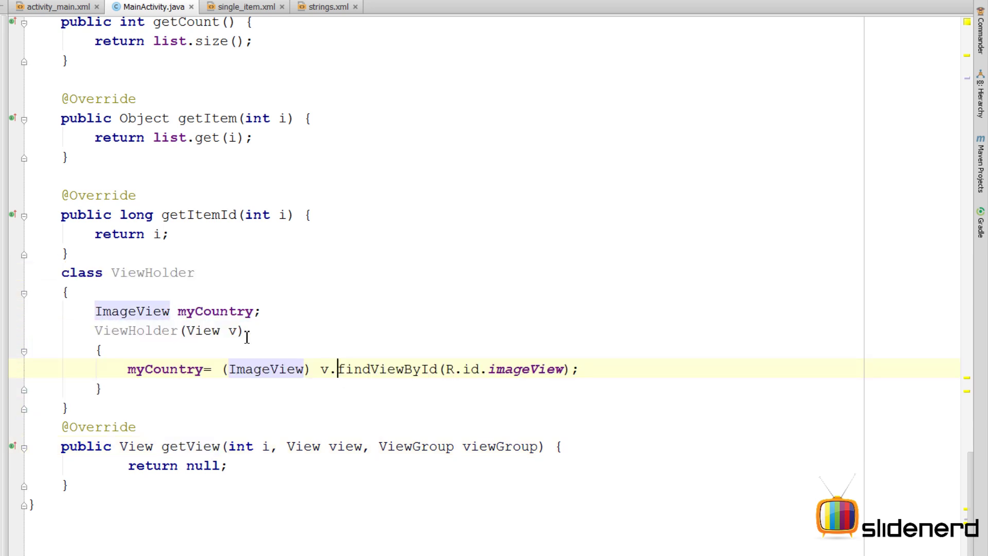
drag(187, 331, 238, 330)
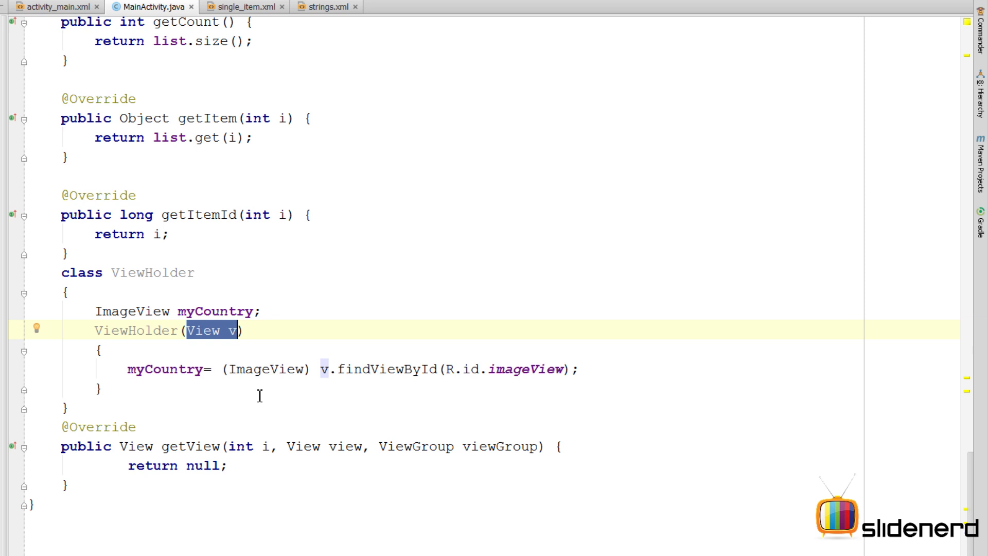
drag(77, 409, 62, 272)
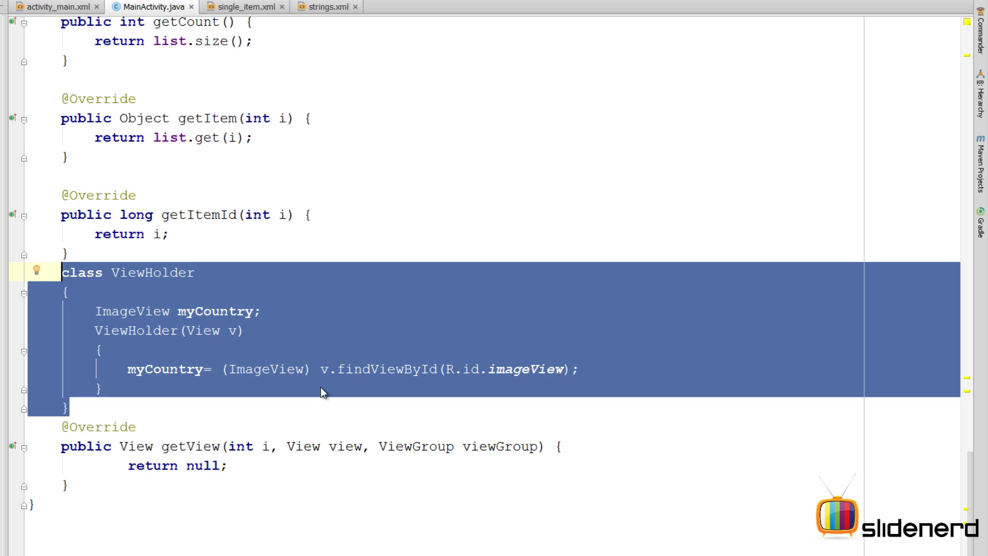
scroll(321, 387, down, 1)
click(363, 350)
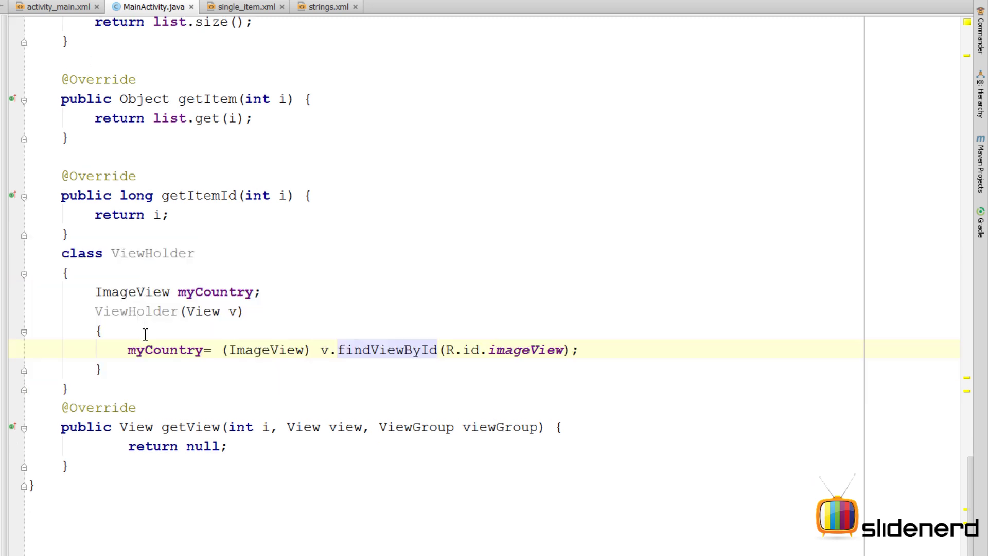
key(ctrl+w)
key(ctrl+w)
key(ctrl+w)
key(ctrl+w)
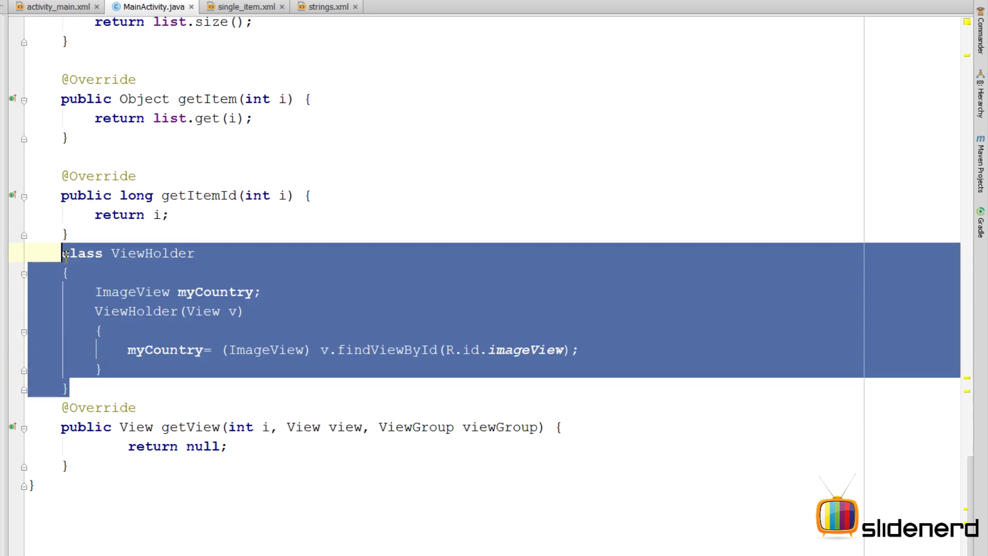
click(230, 446)
drag(163, 427, 222, 423)
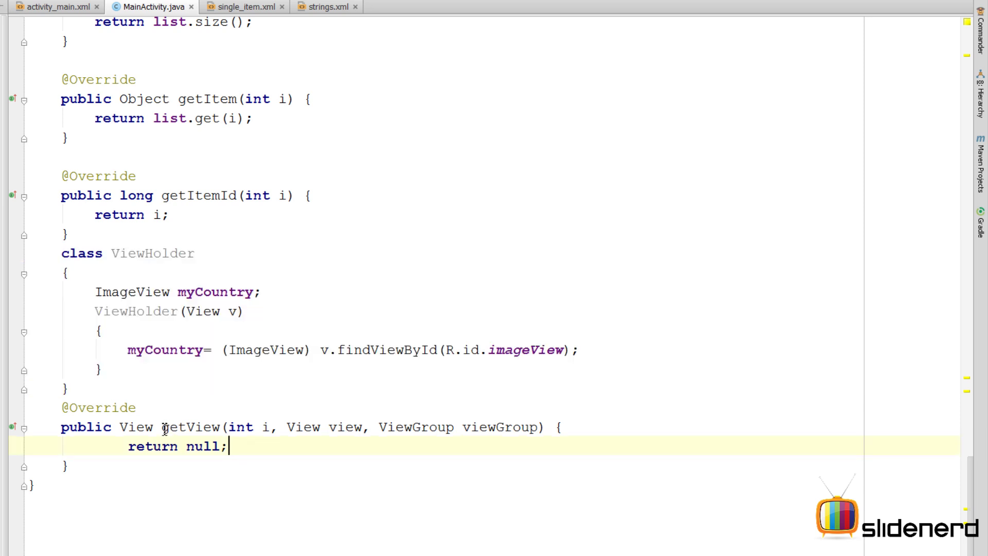